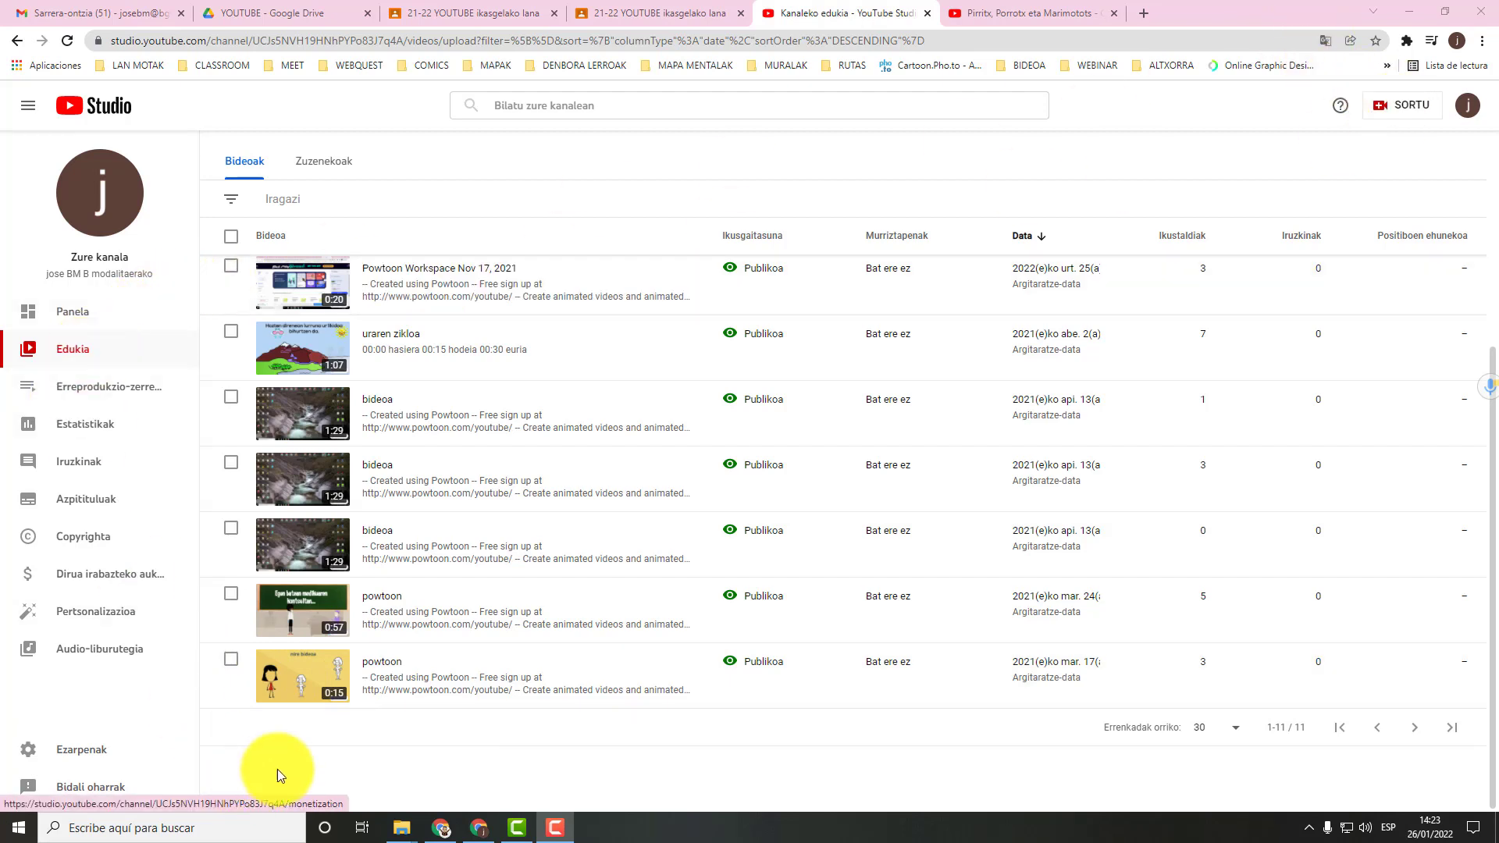
Step: Open the 0:57 "powtoon" video from the channel content list in the video editor
{"action": "left_click", "coordinate": [280, 677]}
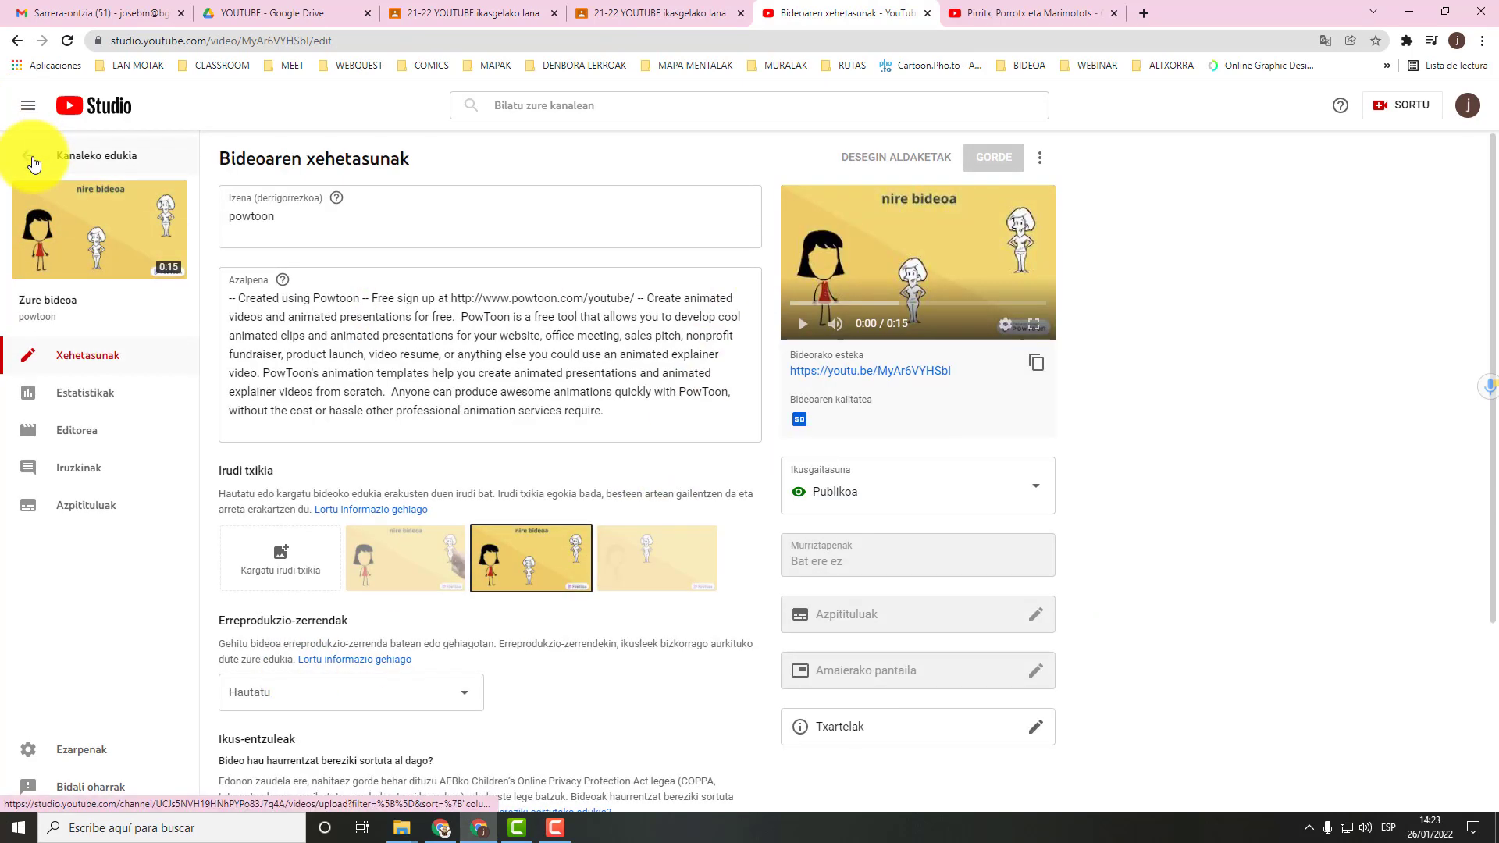
{"action": "left_click", "coordinate": [28, 155]}
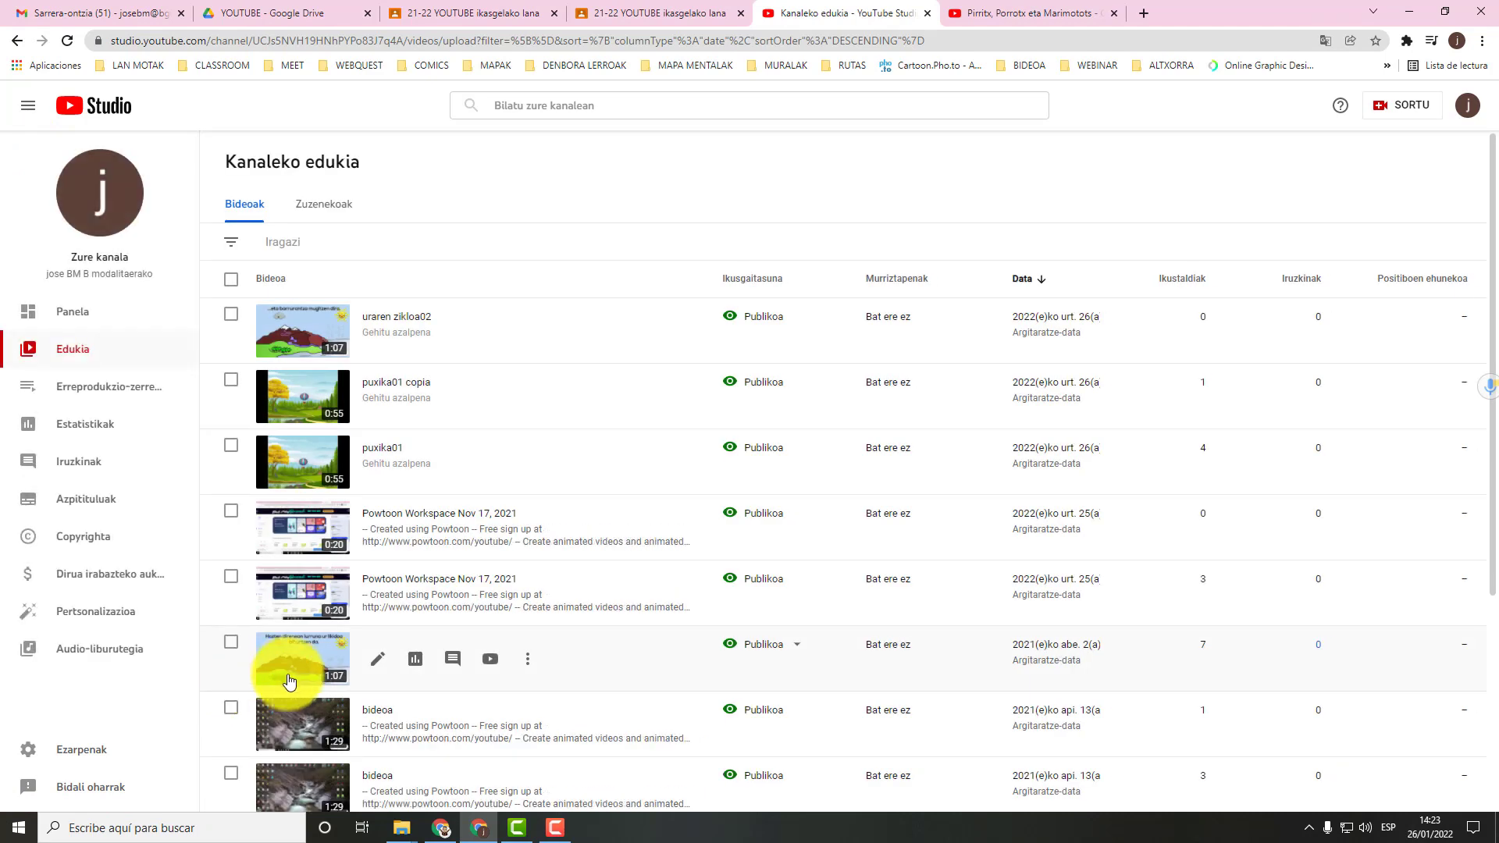
{"action": "scroll", "coordinate": [283, 710], "scroll_direction": "down", "scroll_amount": 5}
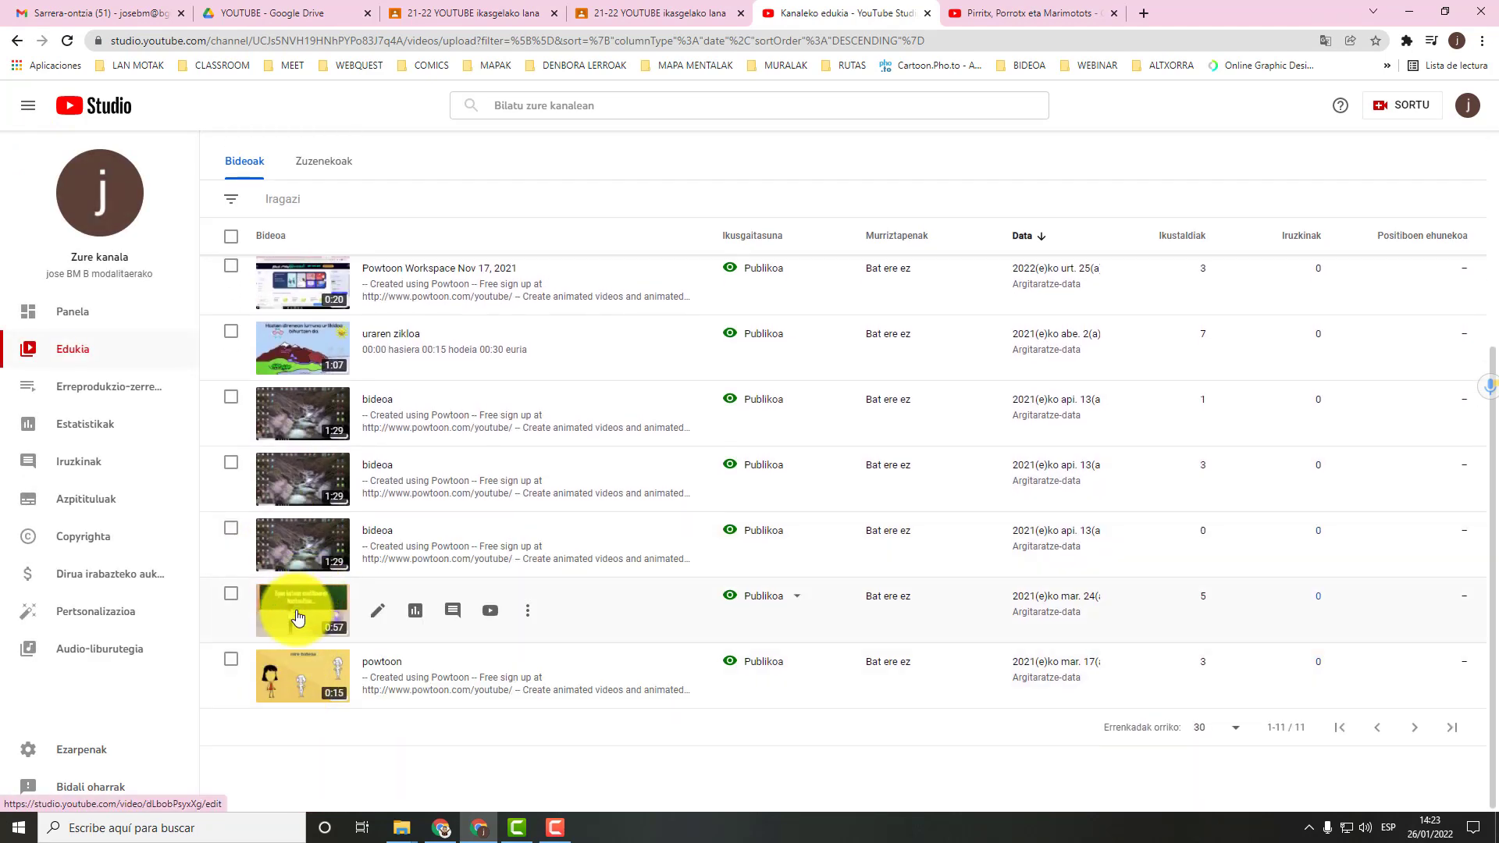
{"action": "left_click", "coordinate": [289, 614]}
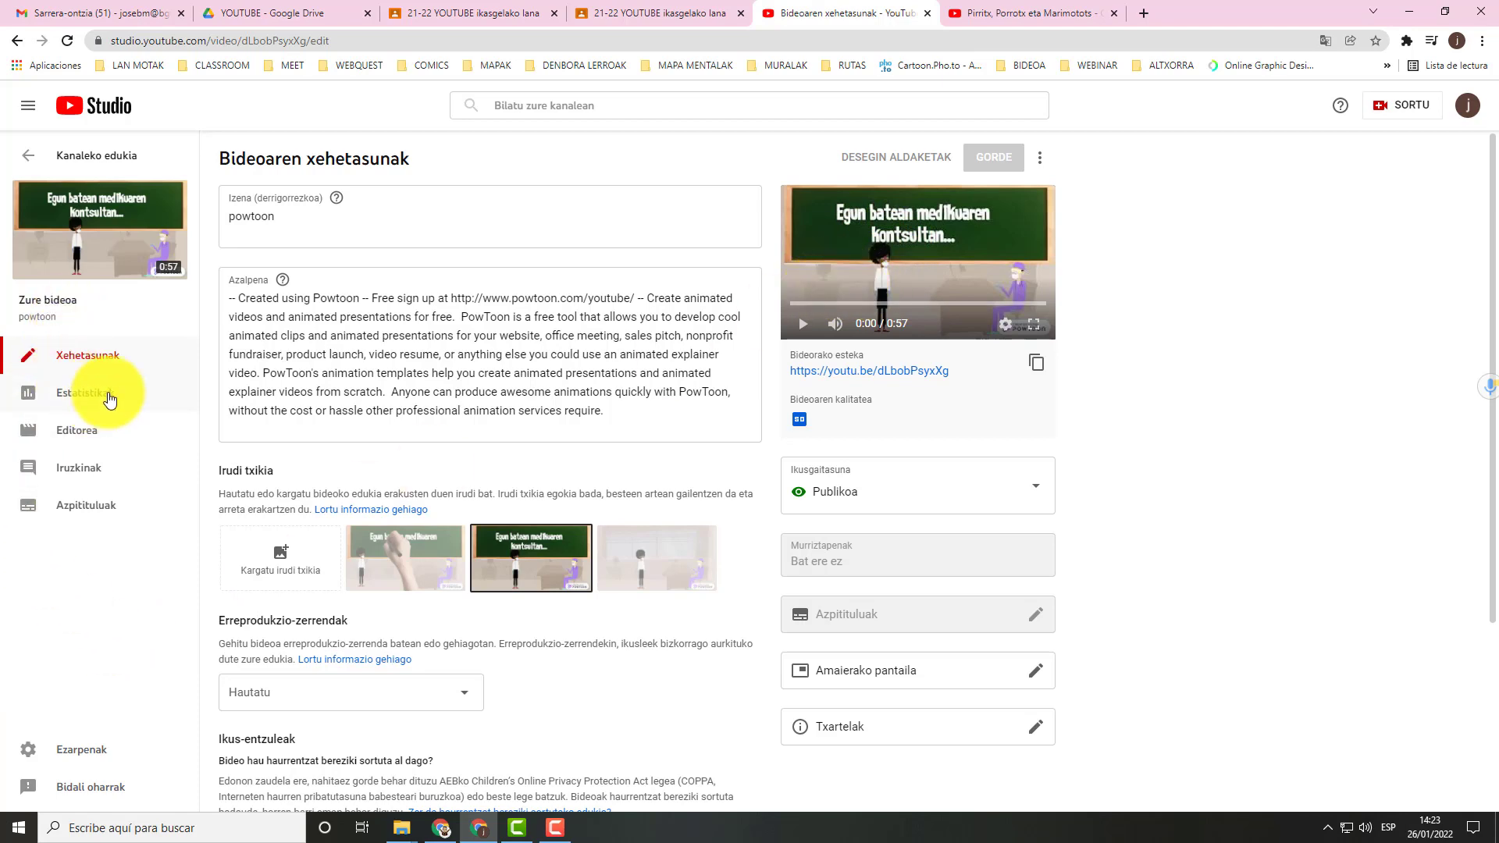
{"action": "left_click", "coordinate": [63, 432]}
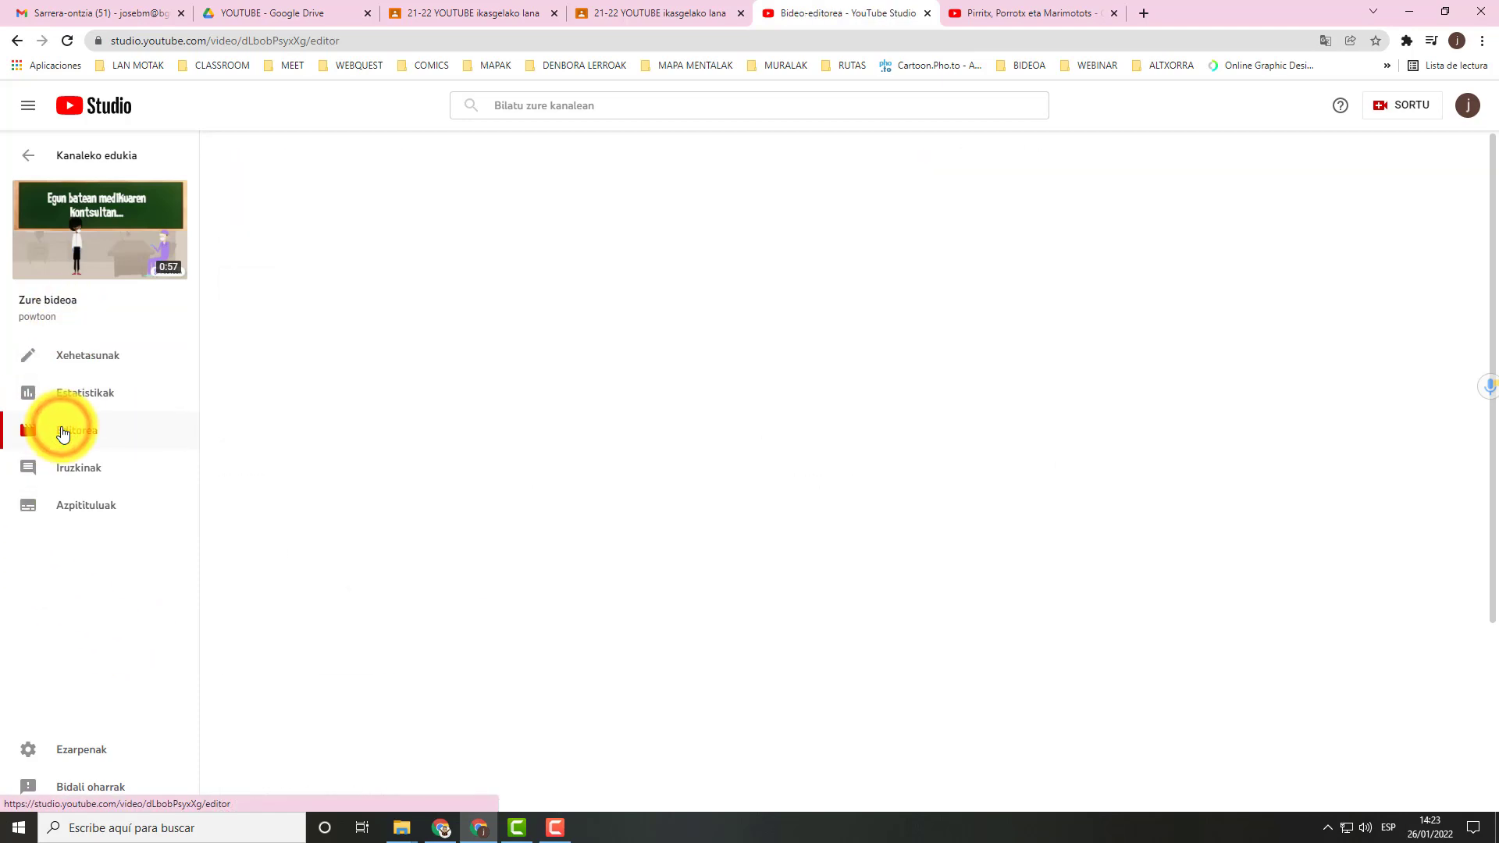
{"action": "mouse_move", "coordinate": [682, 427]}
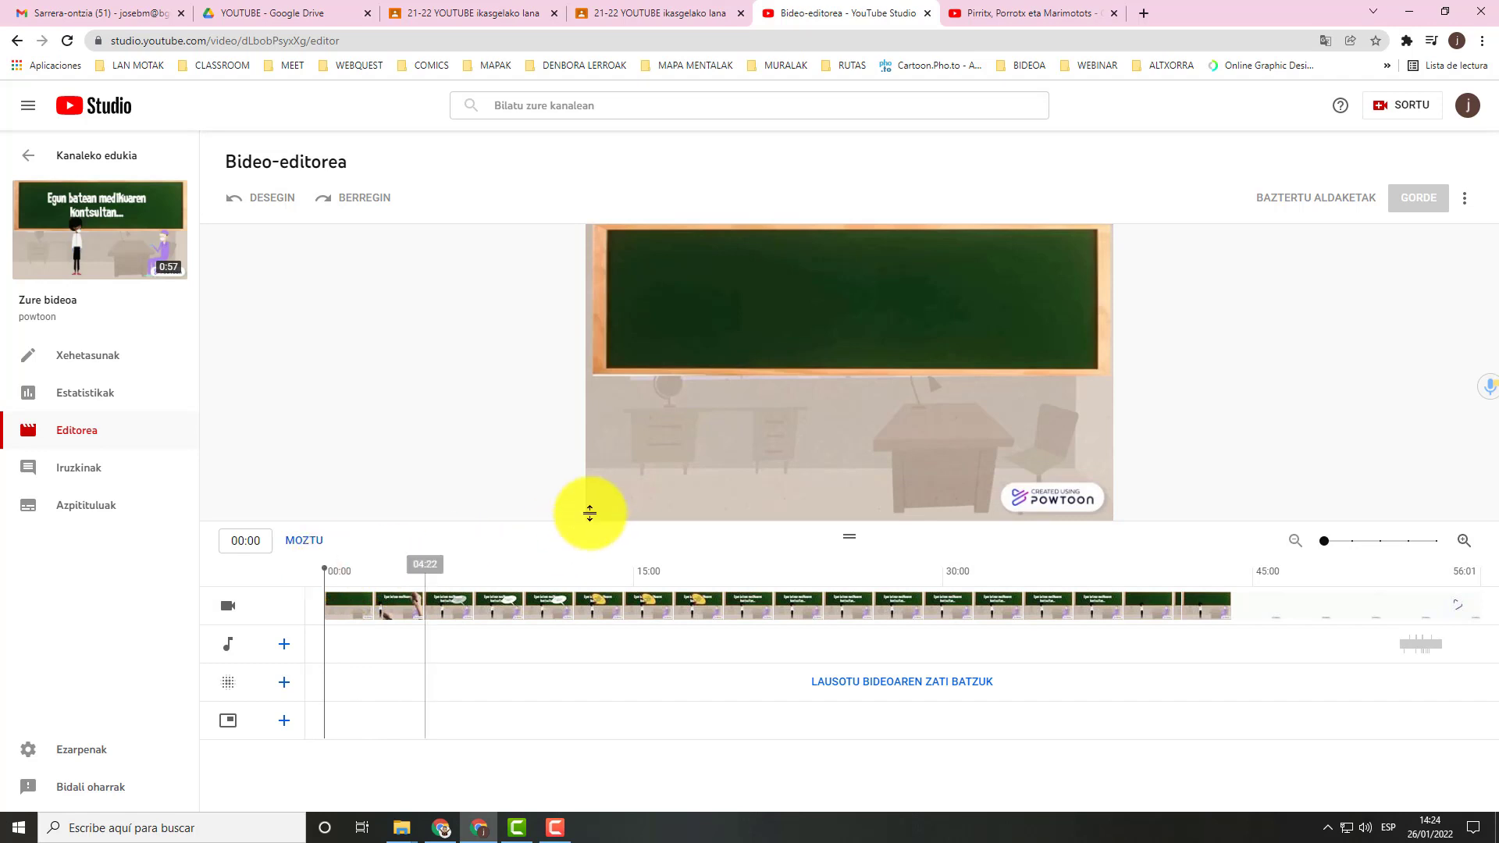
Step: Play the opening of the video and place the playhead at 03:00
{"action": "left_click", "coordinate": [610, 503]}
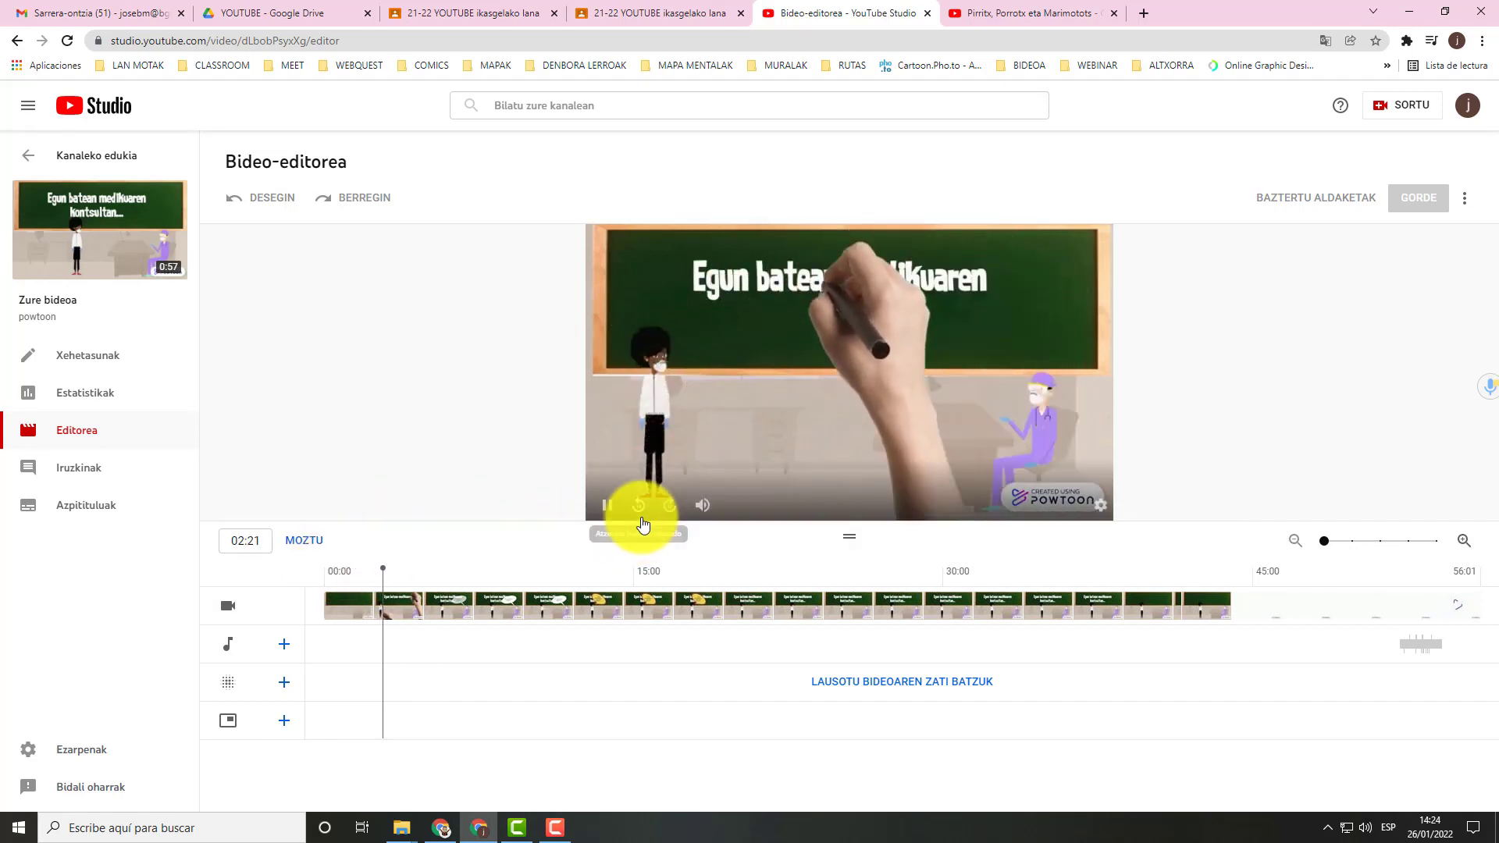
{"action": "left_click", "coordinate": [610, 505]}
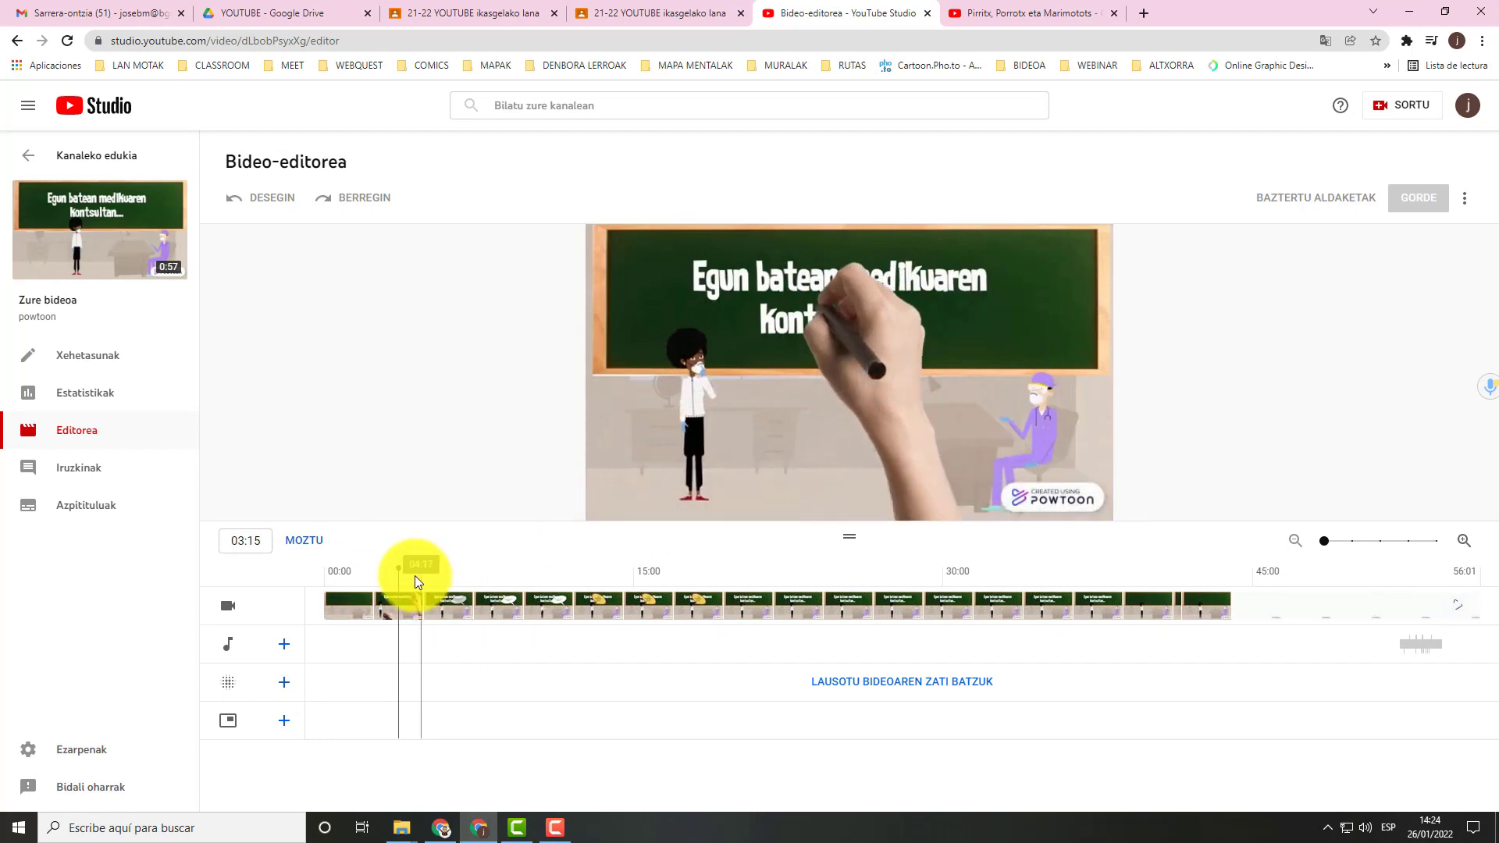
{"action": "left_click_drag", "start_coordinate": [398, 568], "coordinate": [385, 574]}
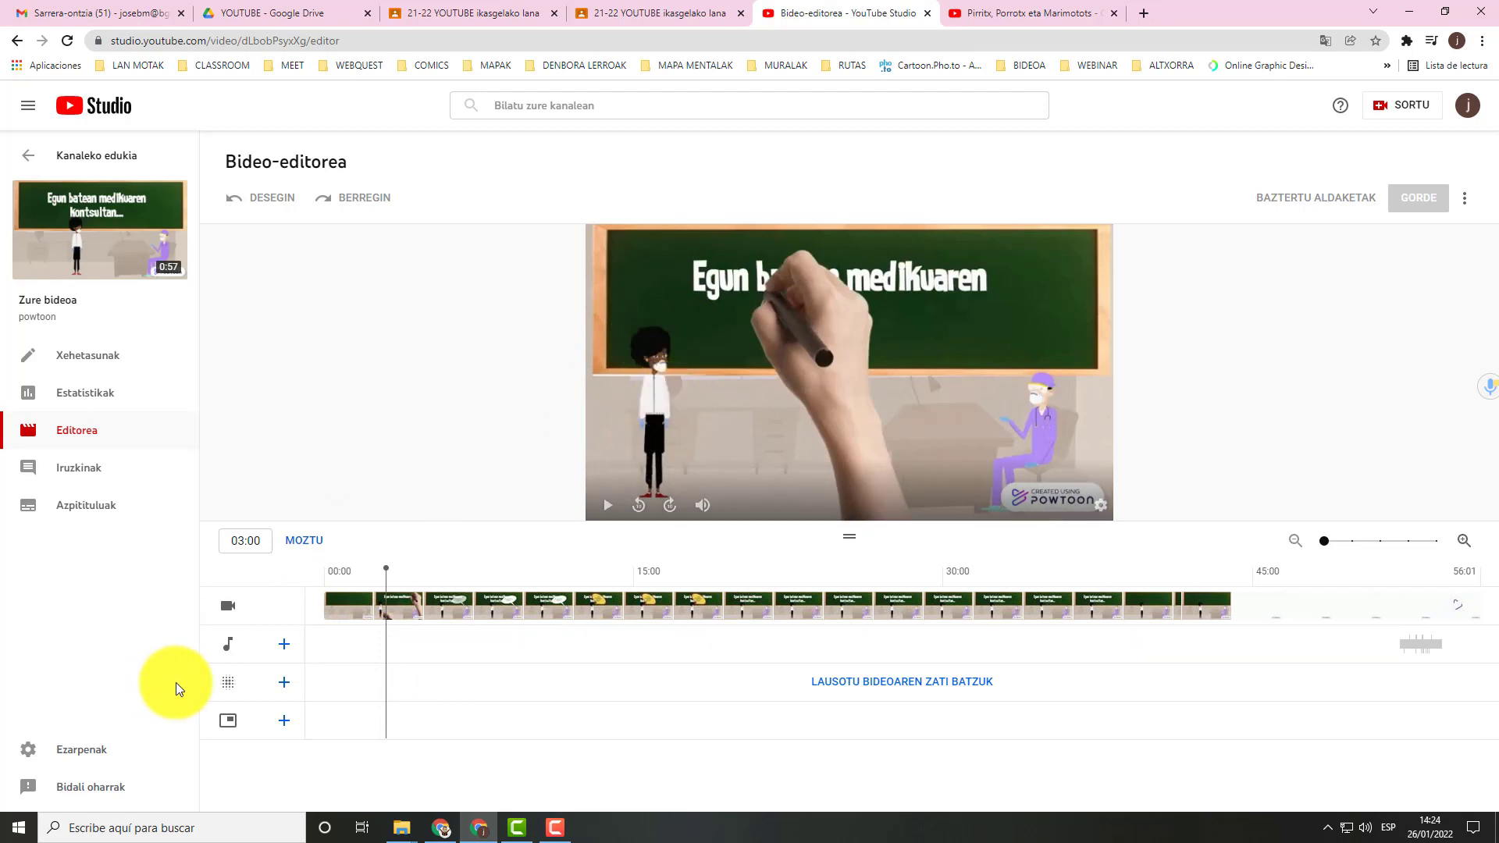
{"action": "left_click", "coordinate": [283, 684]}
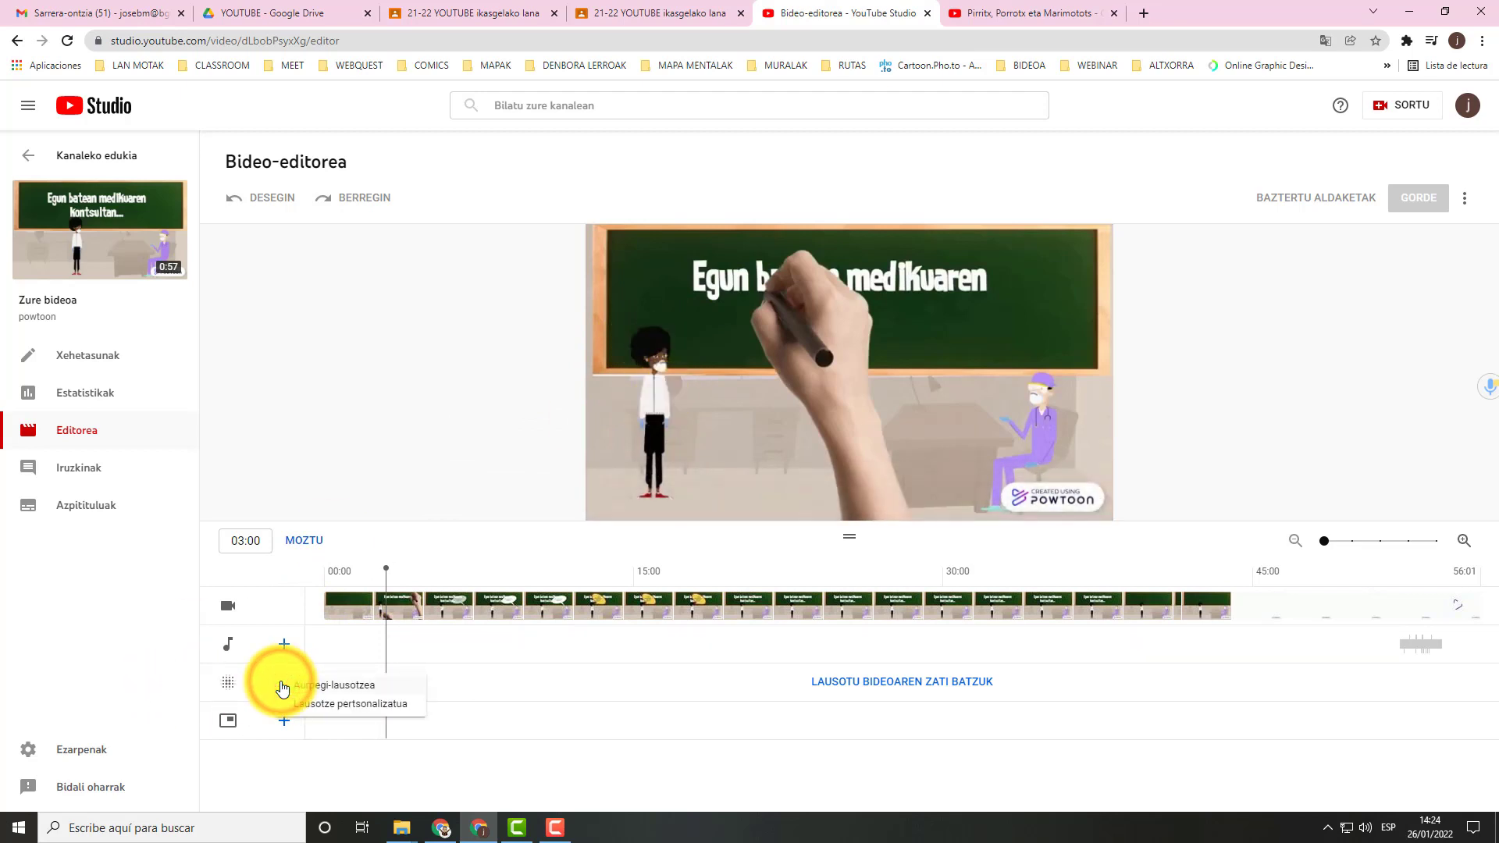
{"action": "left_click", "coordinate": [350, 687]}
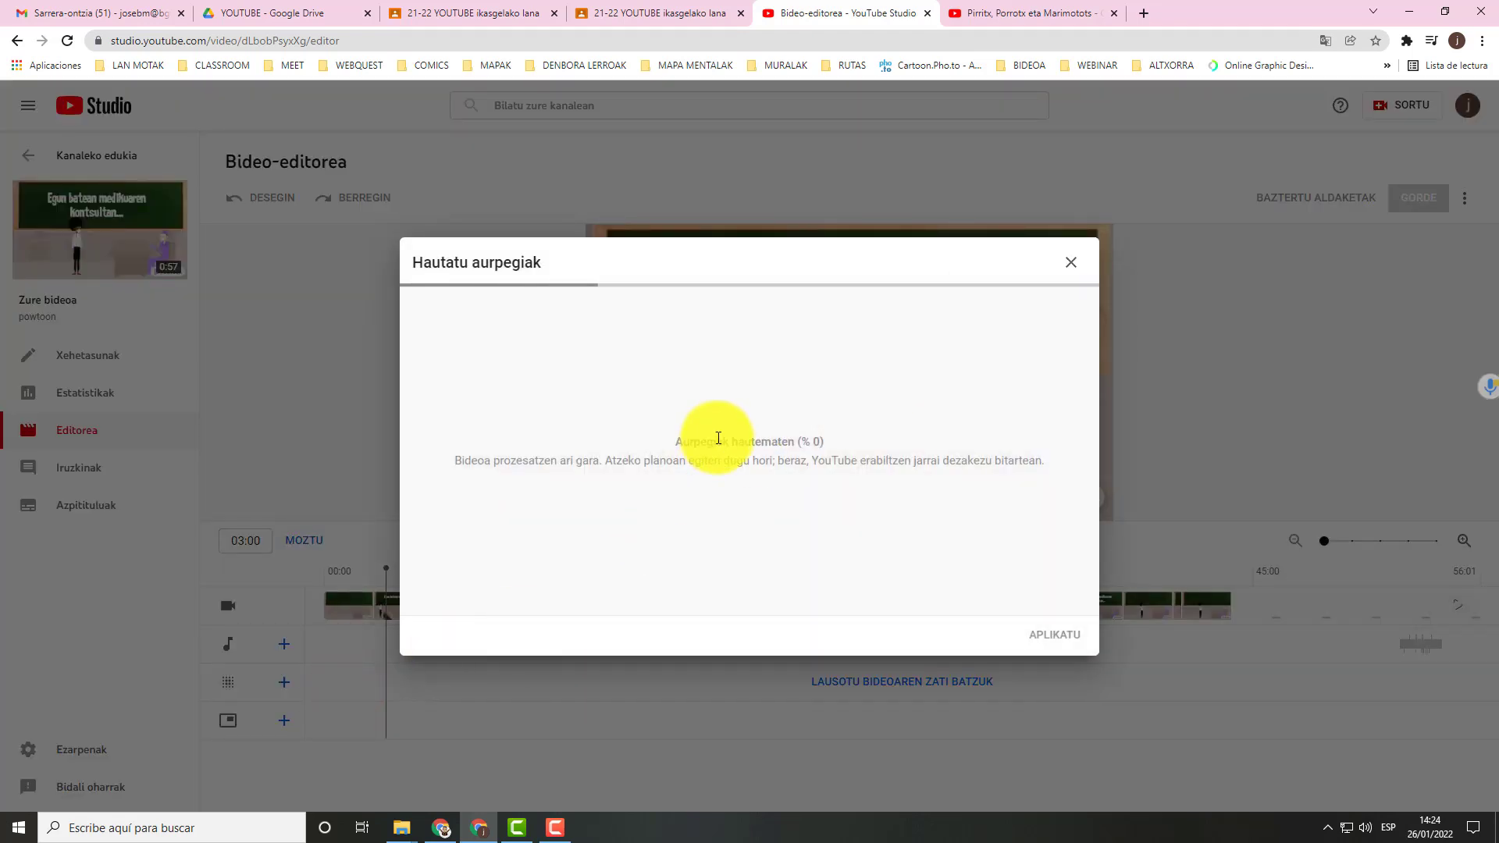
{"action": "left_click", "coordinate": [1070, 265]}
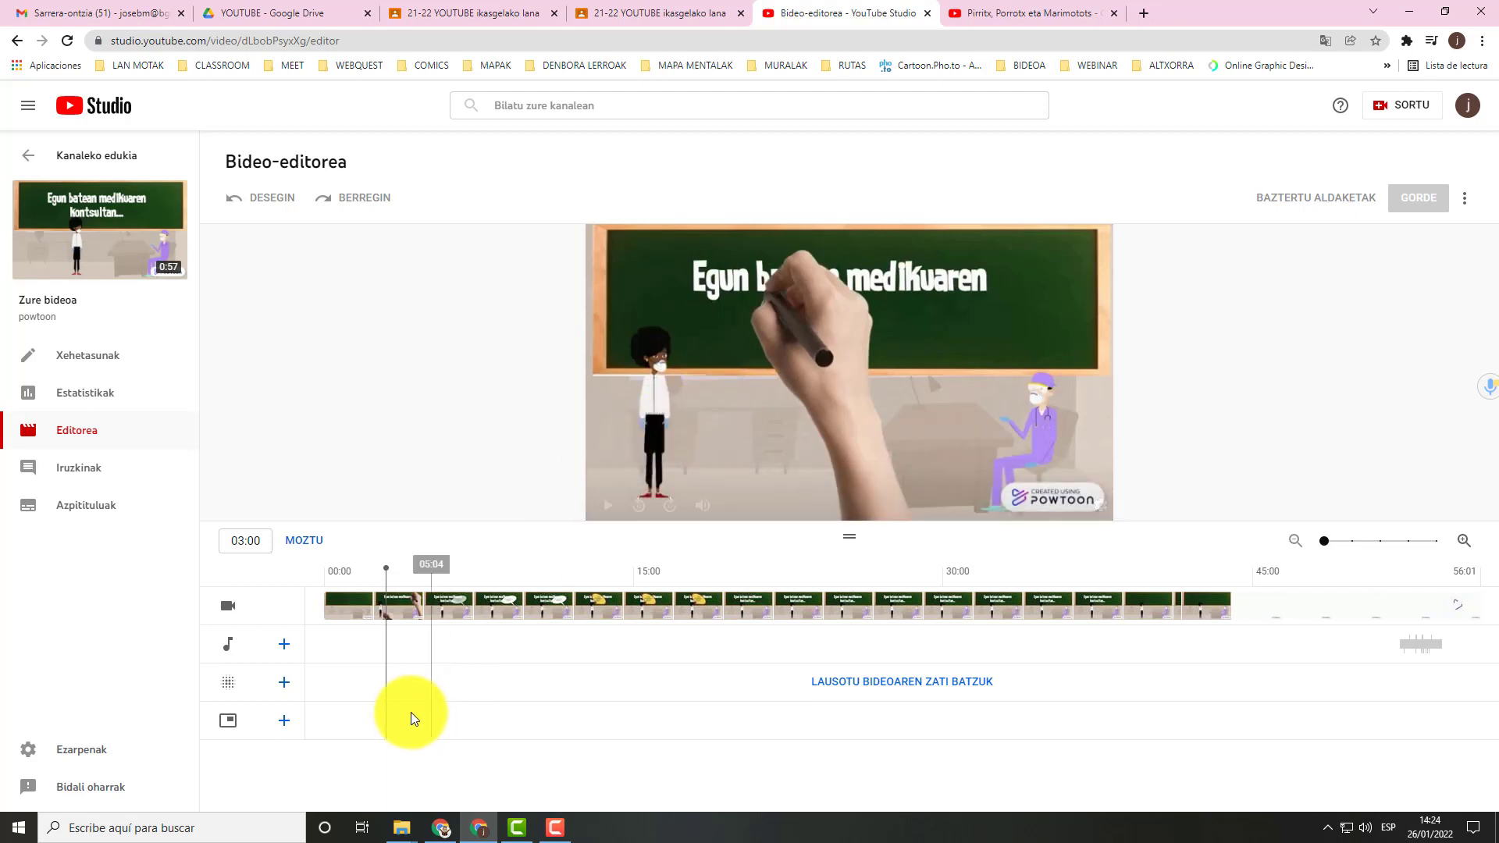
Step: Add a custom rectangular blur and fit it over the head of the standing character in the white shirt
{"action": "left_click", "coordinate": [286, 689]}
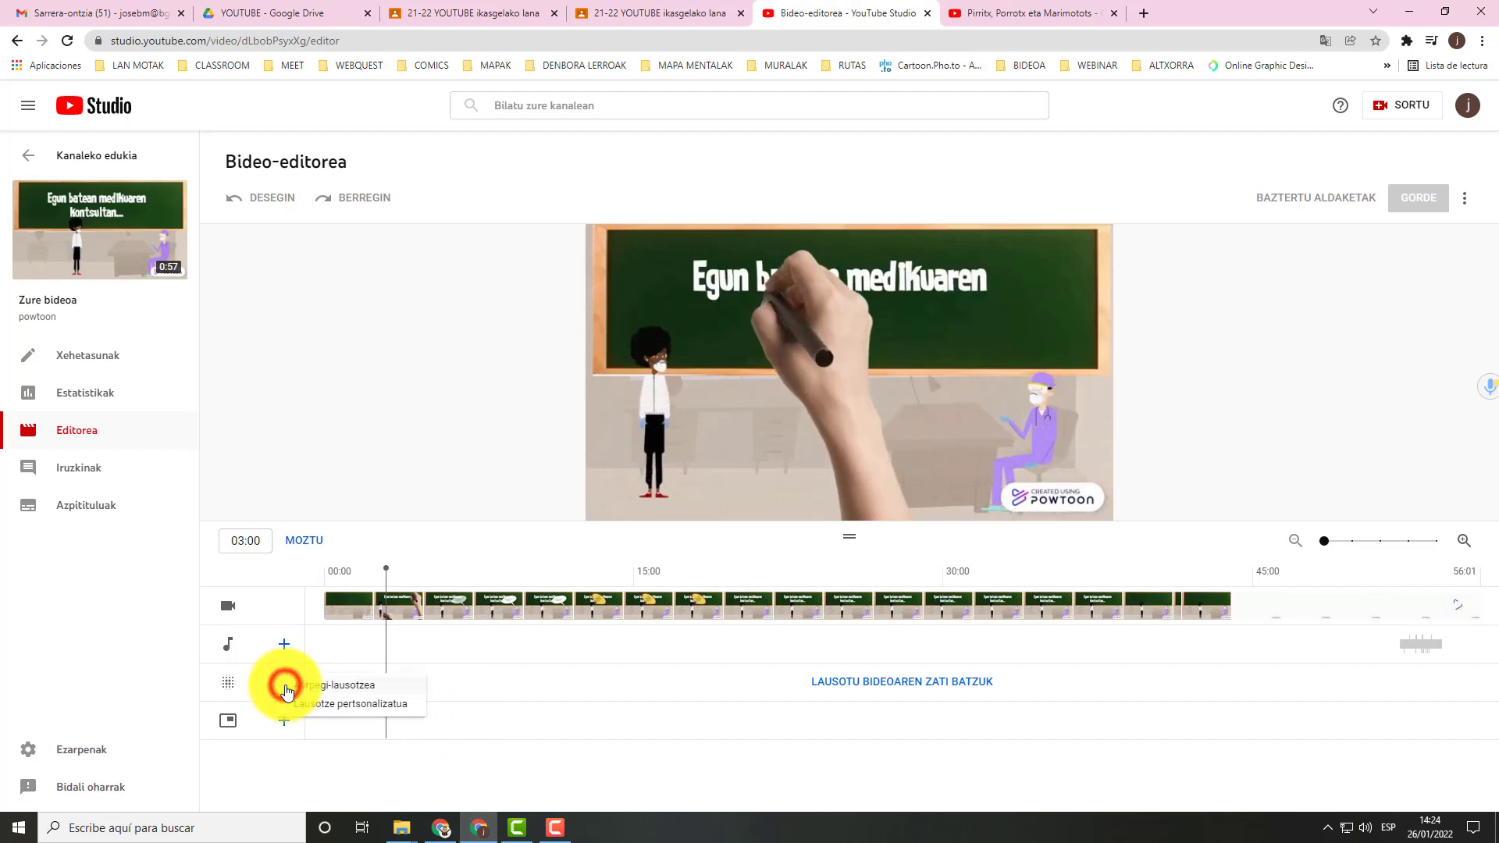
{"action": "left_click", "coordinate": [338, 708]}
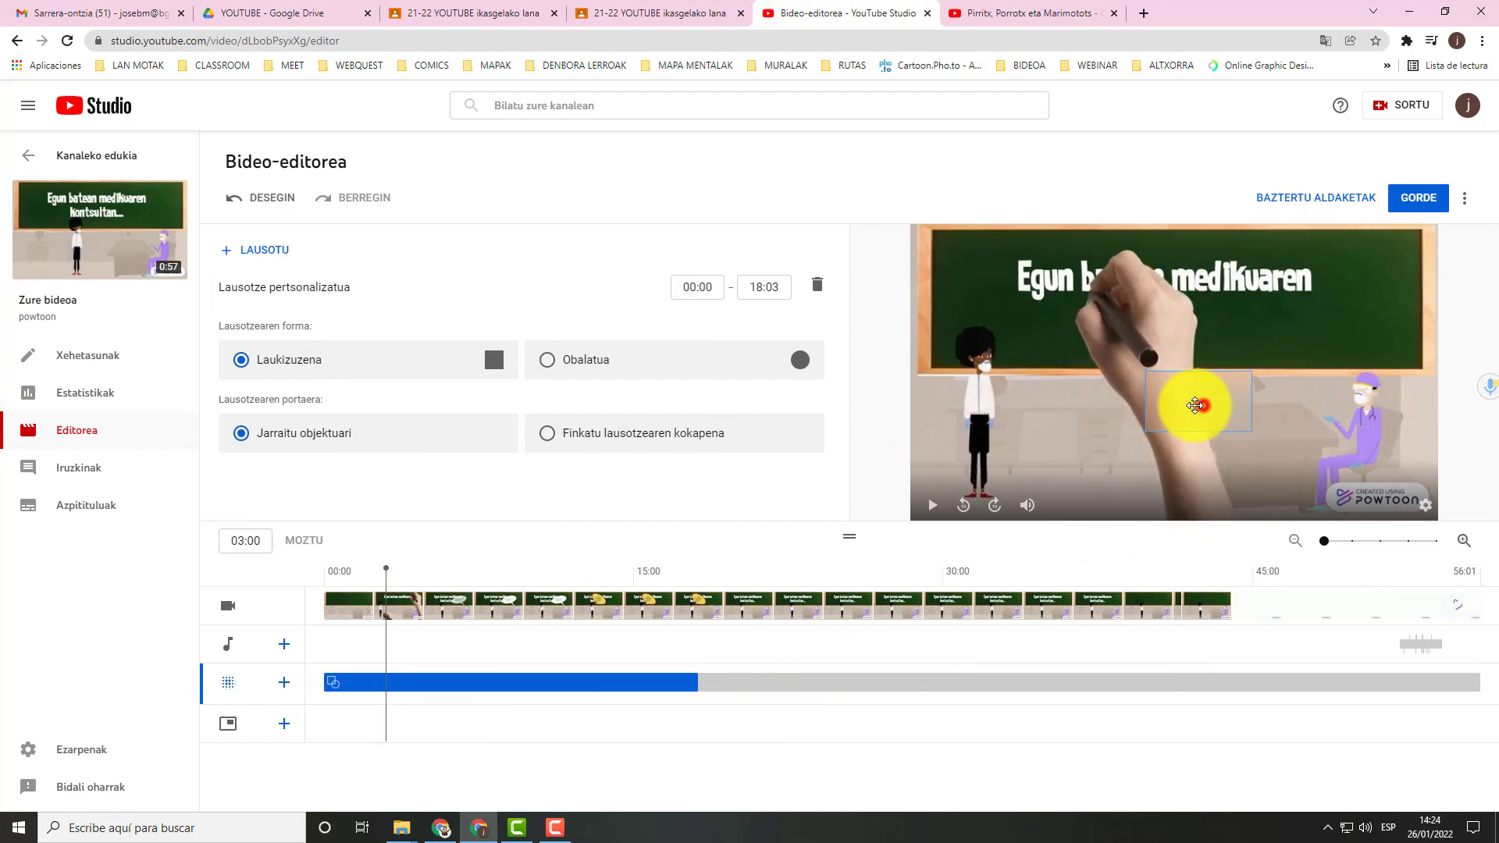
{"action": "left_click_drag", "start_coordinate": [1198, 404], "coordinate": [1005, 365]}
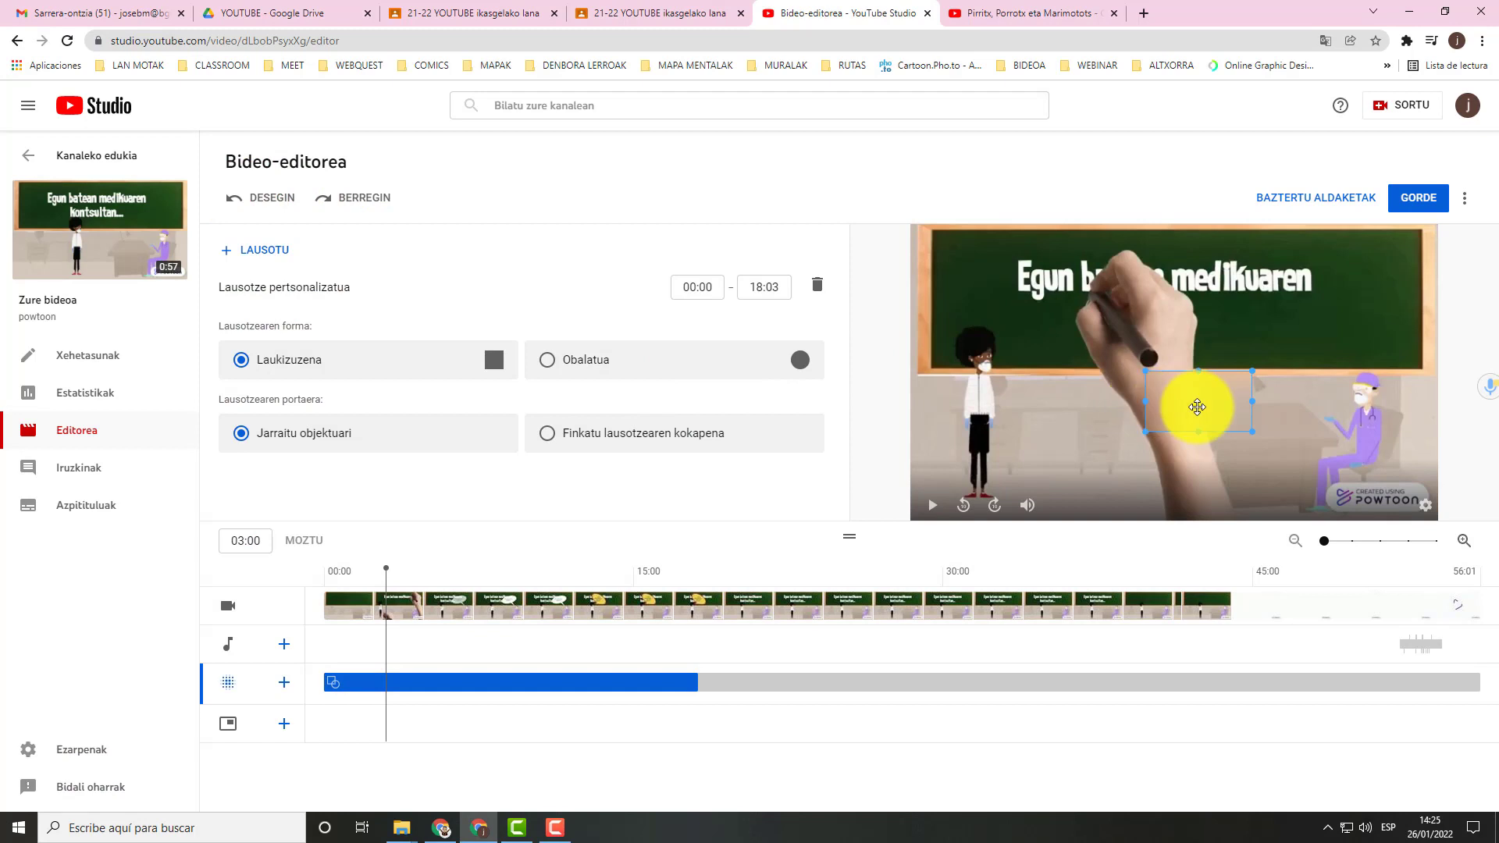
{"action": "left_click_drag", "start_coordinate": [1196, 407], "coordinate": [998, 361]}
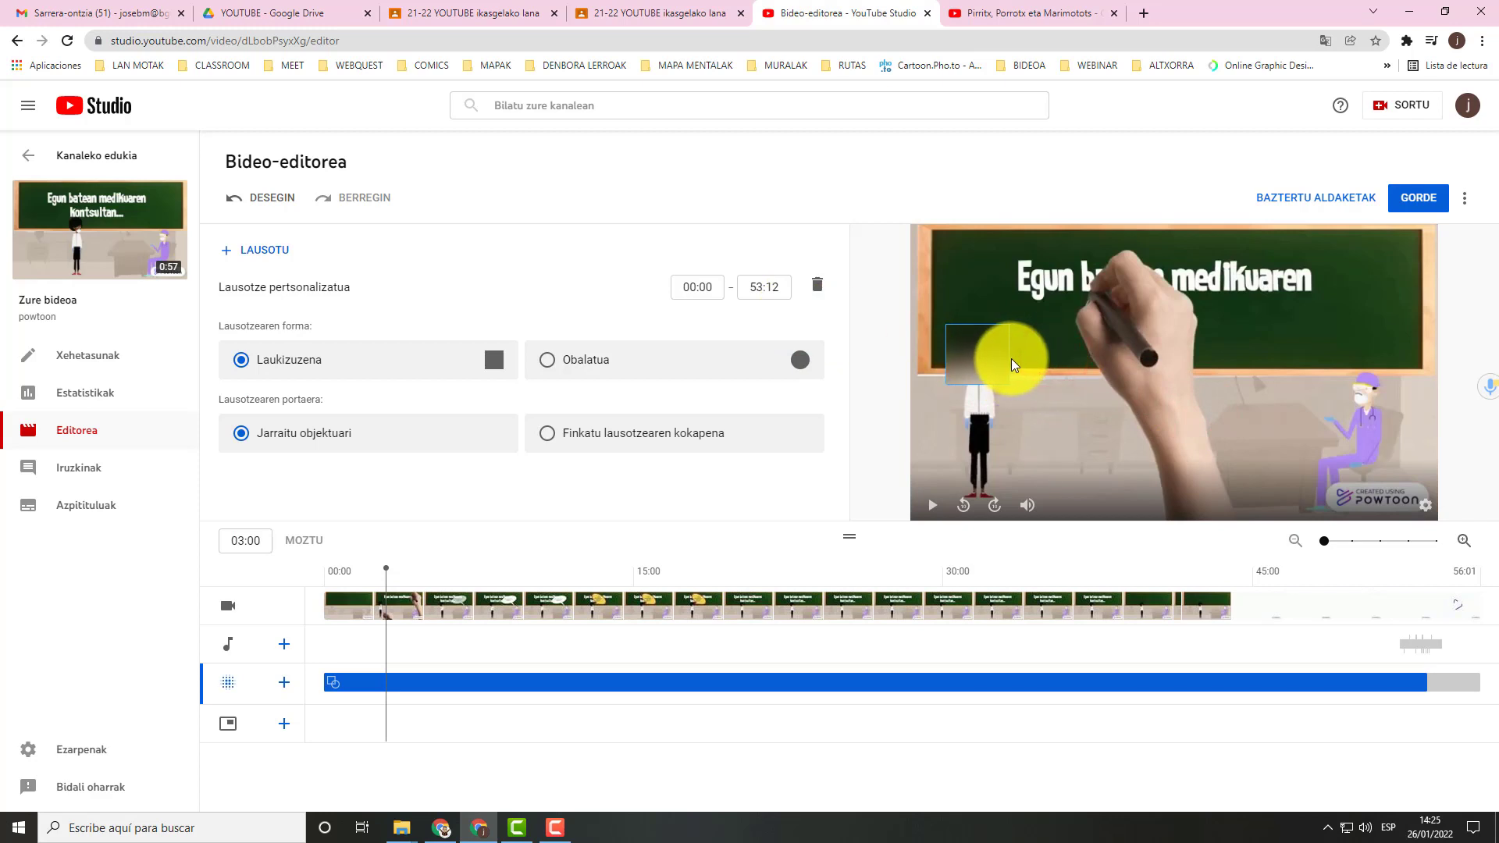
{"action": "left_click", "coordinate": [1012, 360]}
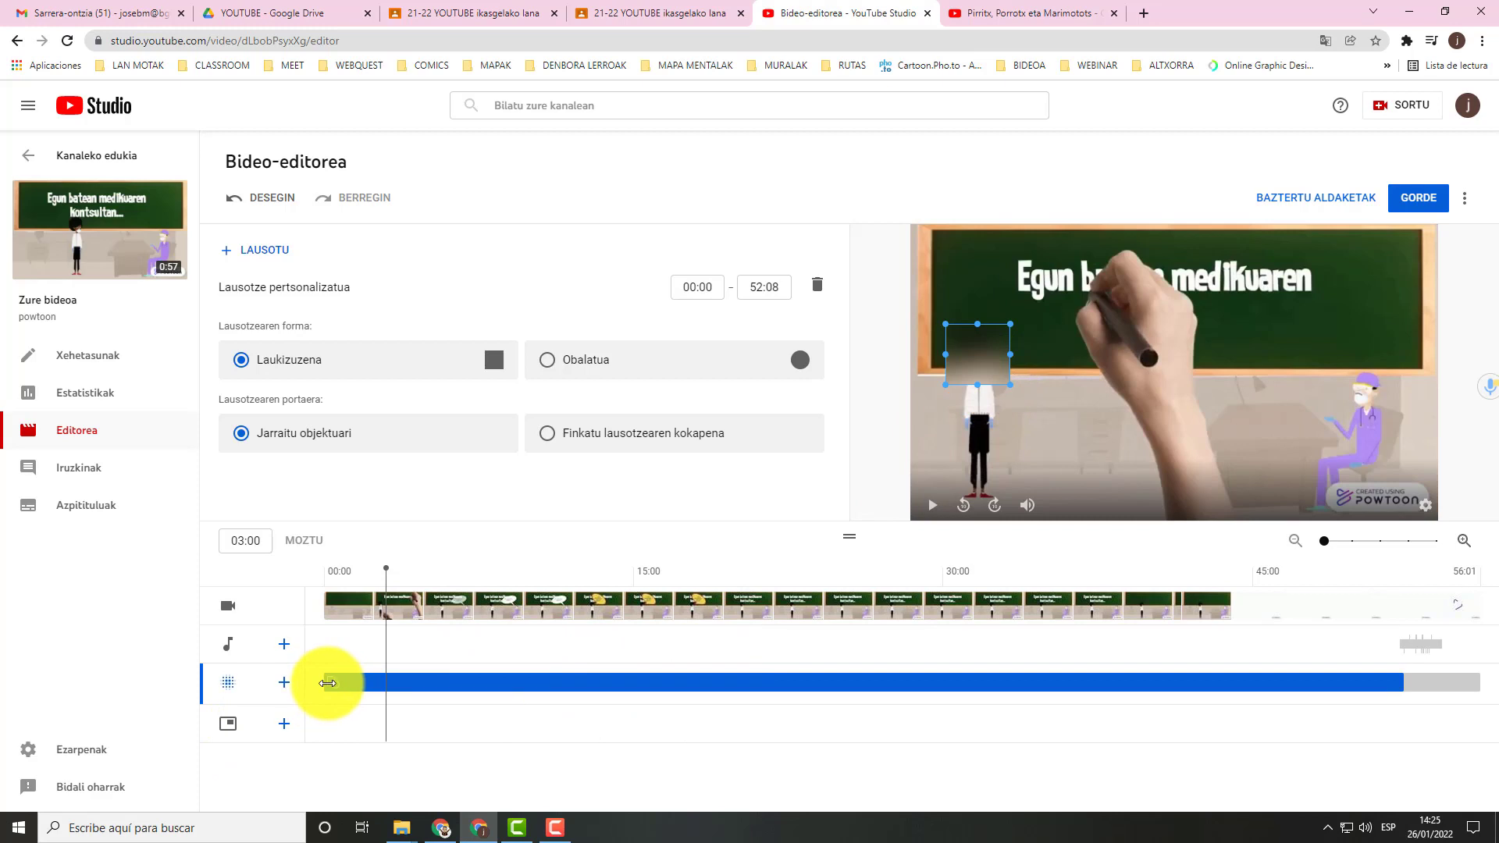
Step: Set the custom blur to run from 02:22 to 10:10 and preview it by playing the video from 02:08
{"action": "left_click_drag", "start_coordinate": [327, 683], "coordinate": [386, 693]}
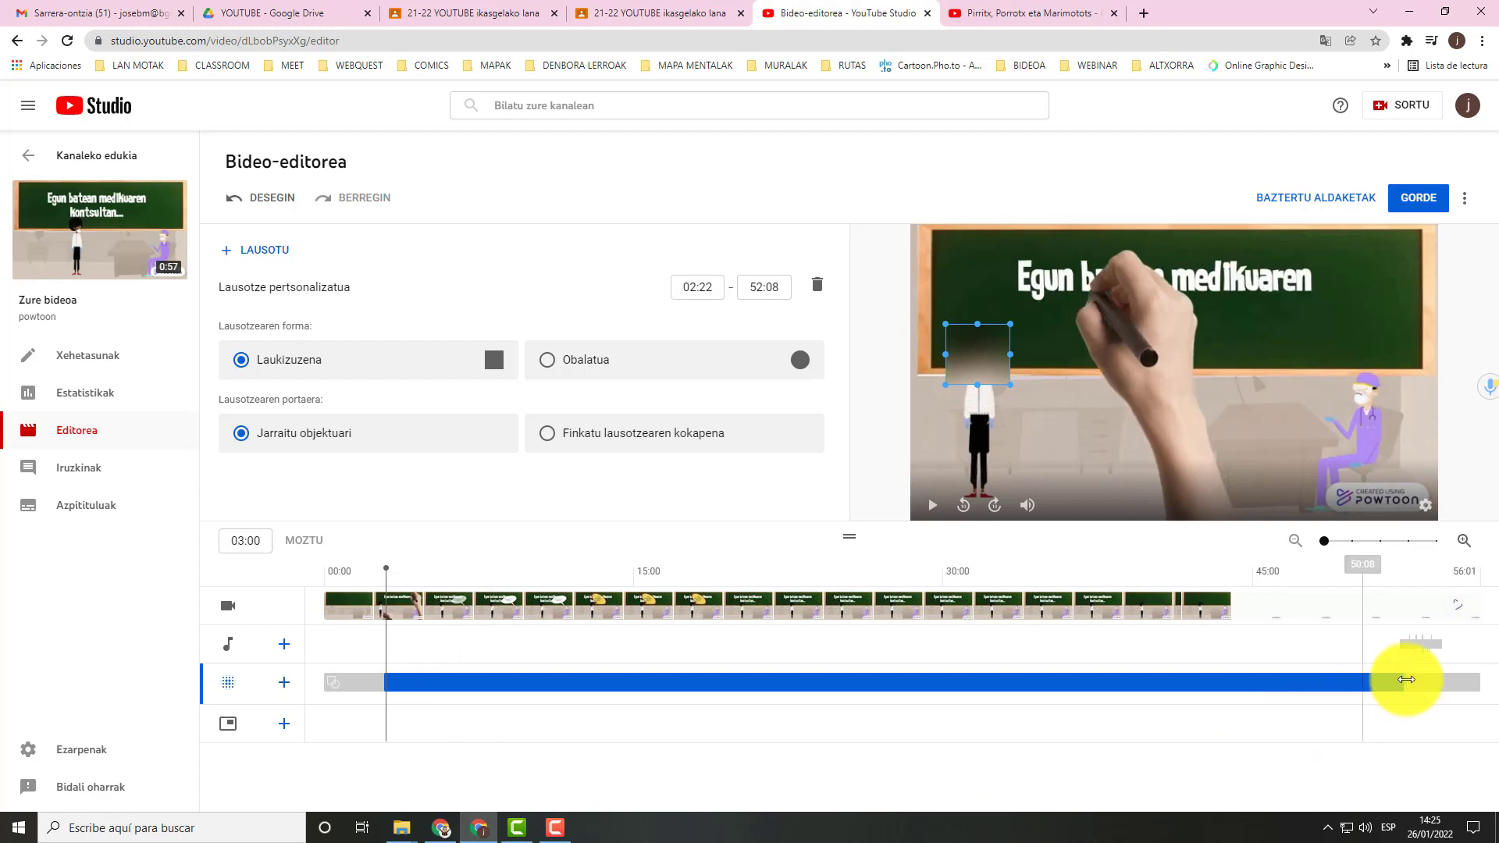
{"action": "left_click_drag", "start_coordinate": [1406, 682], "coordinate": [540, 685]}
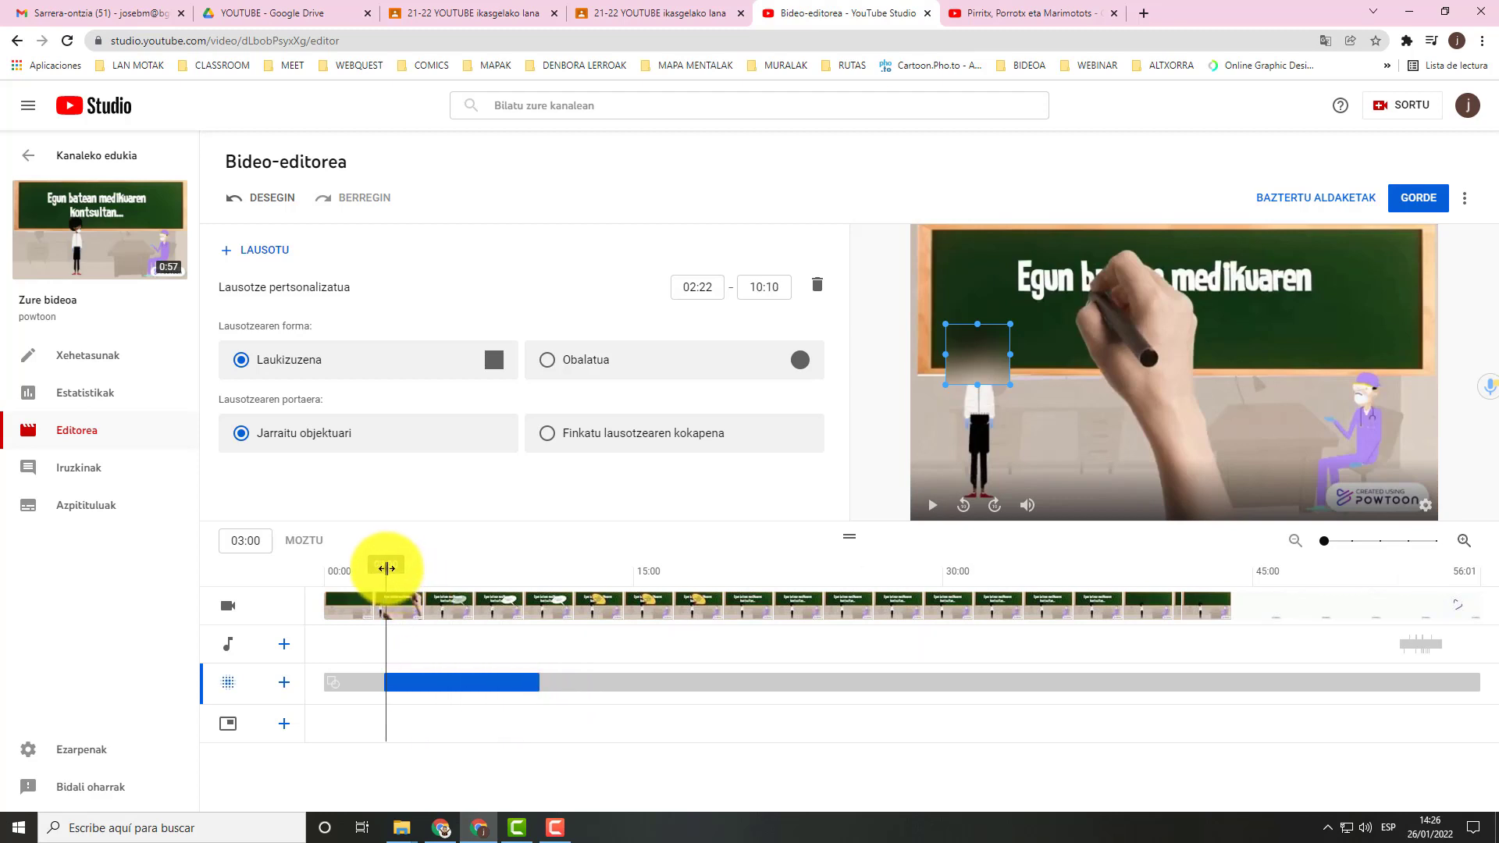
{"action": "left_click_drag", "start_coordinate": [386, 569], "coordinate": [373, 568]}
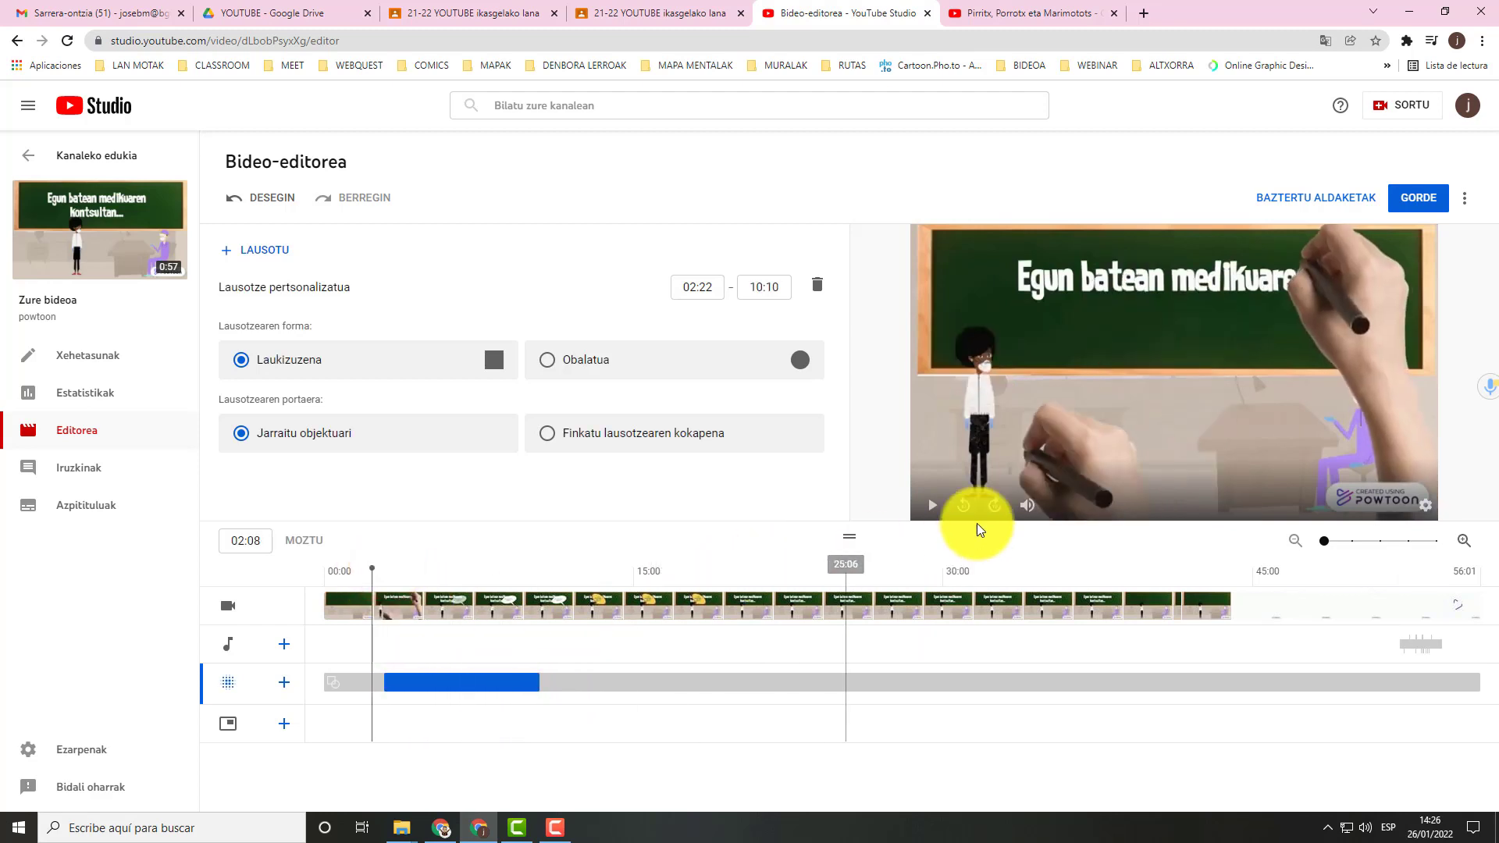
{"action": "left_click", "coordinate": [934, 509]}
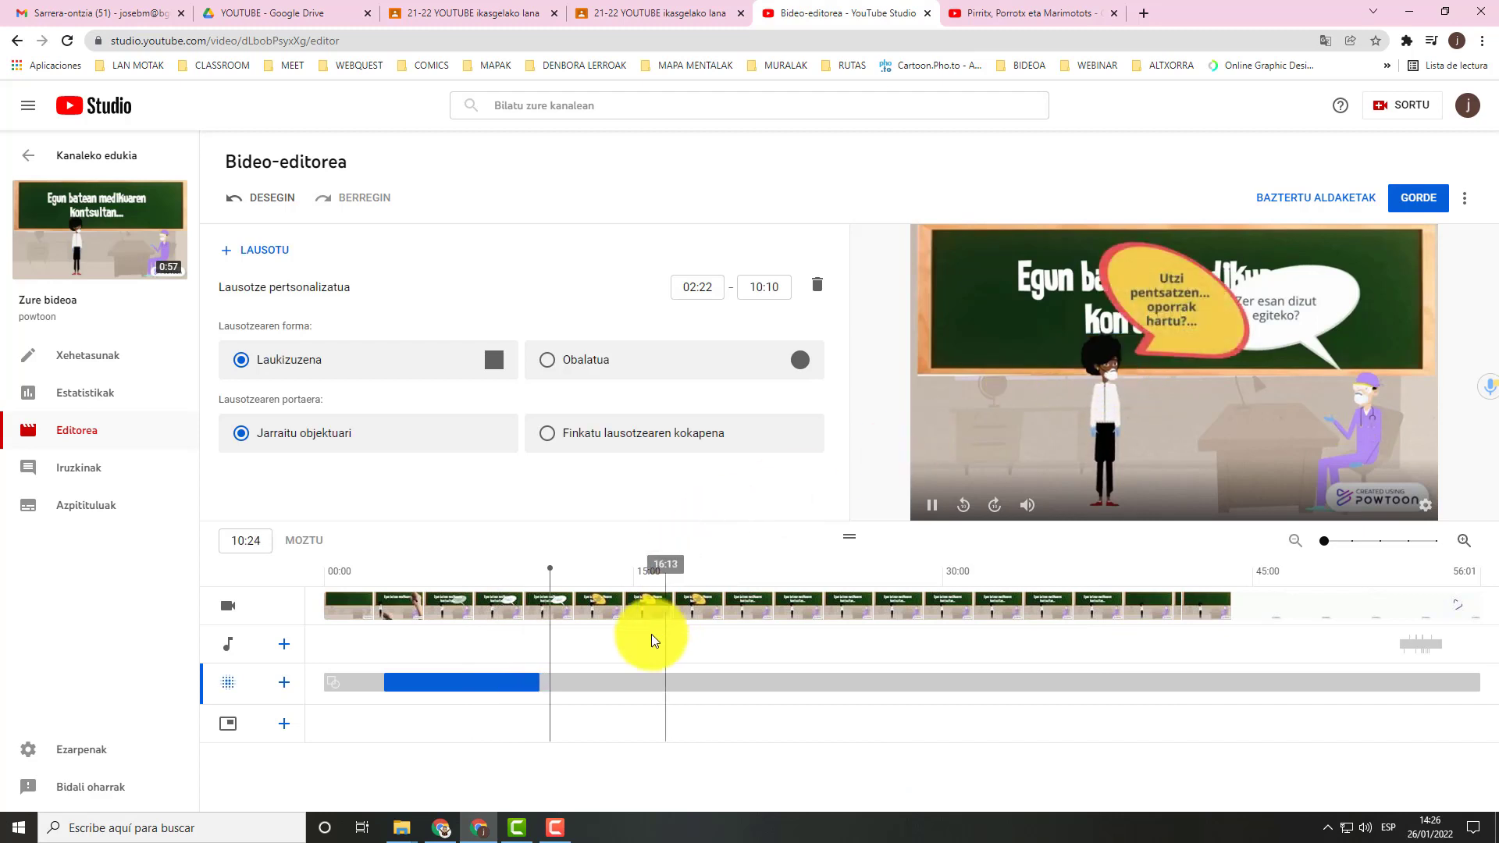
{"action": "left_click", "coordinate": [932, 513]}
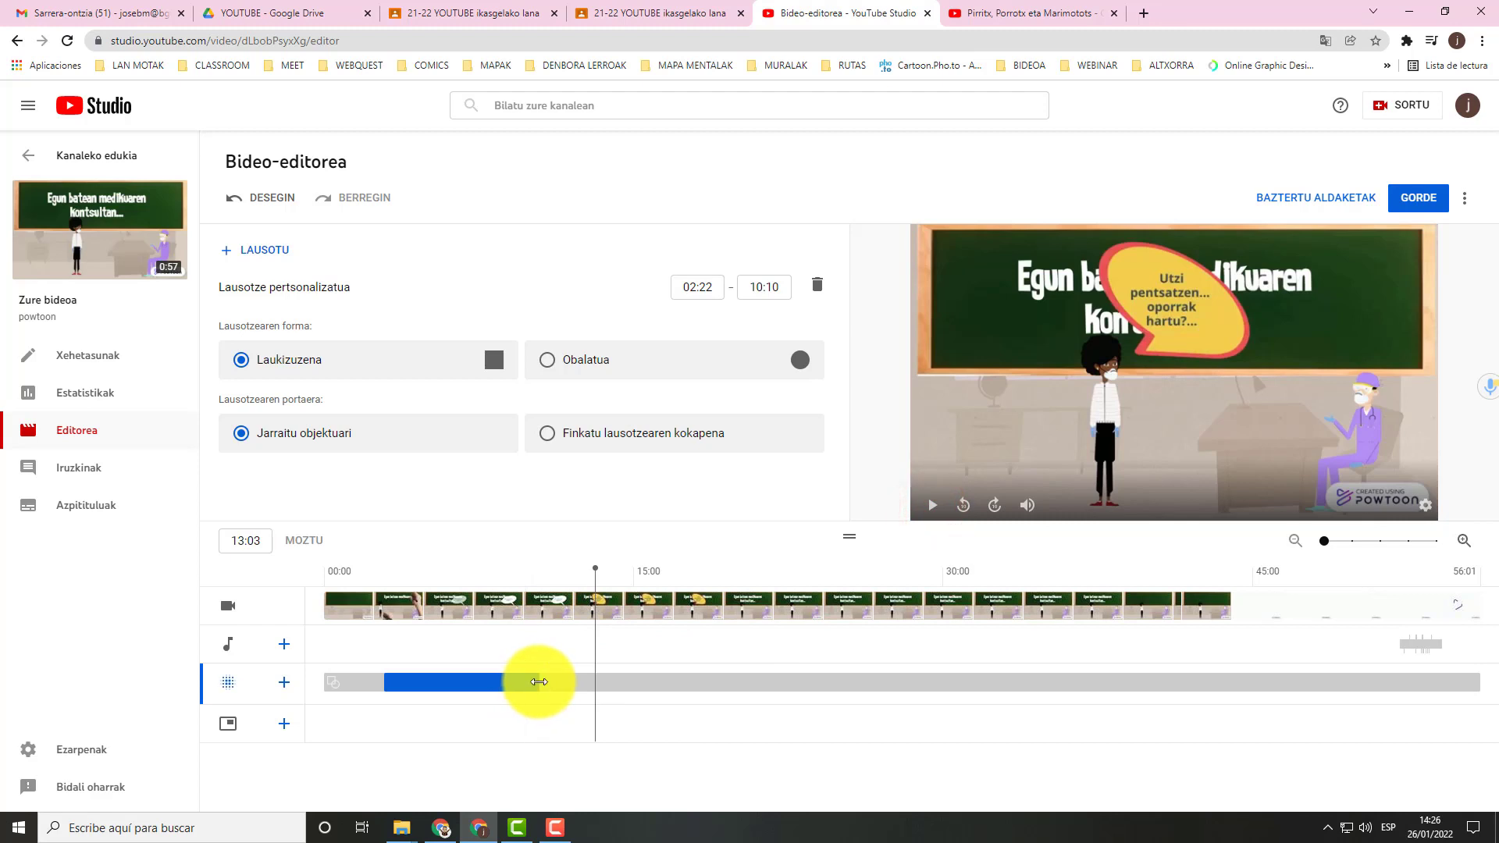
Step: Extend the end of the custom blur to 42:22 and play the video to preview it
{"action": "left_click_drag", "start_coordinate": [539, 681], "coordinate": [1208, 682]}
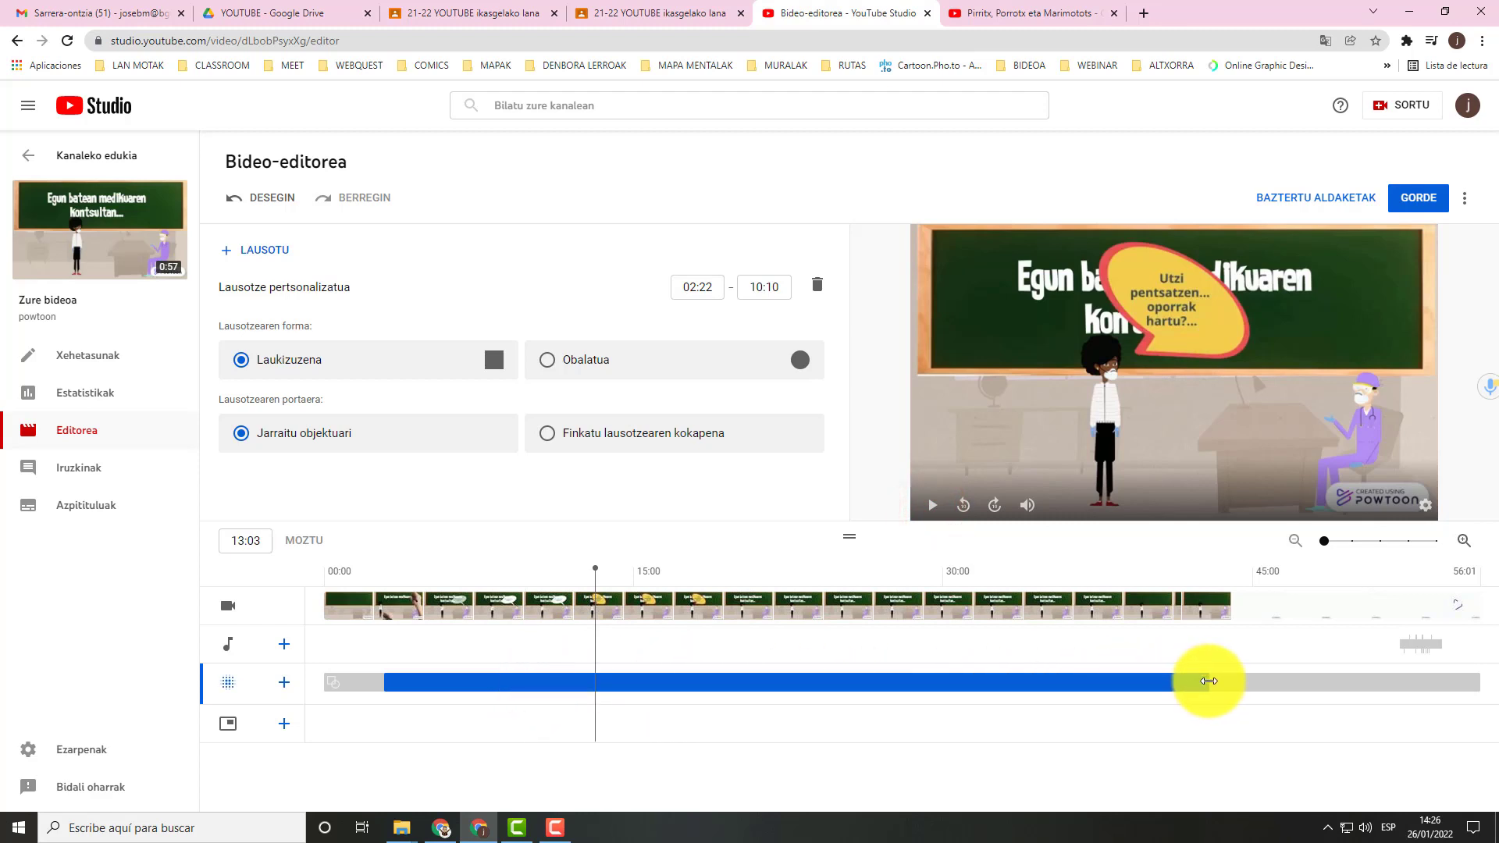
{"action": "left_click", "coordinate": [932, 505]}
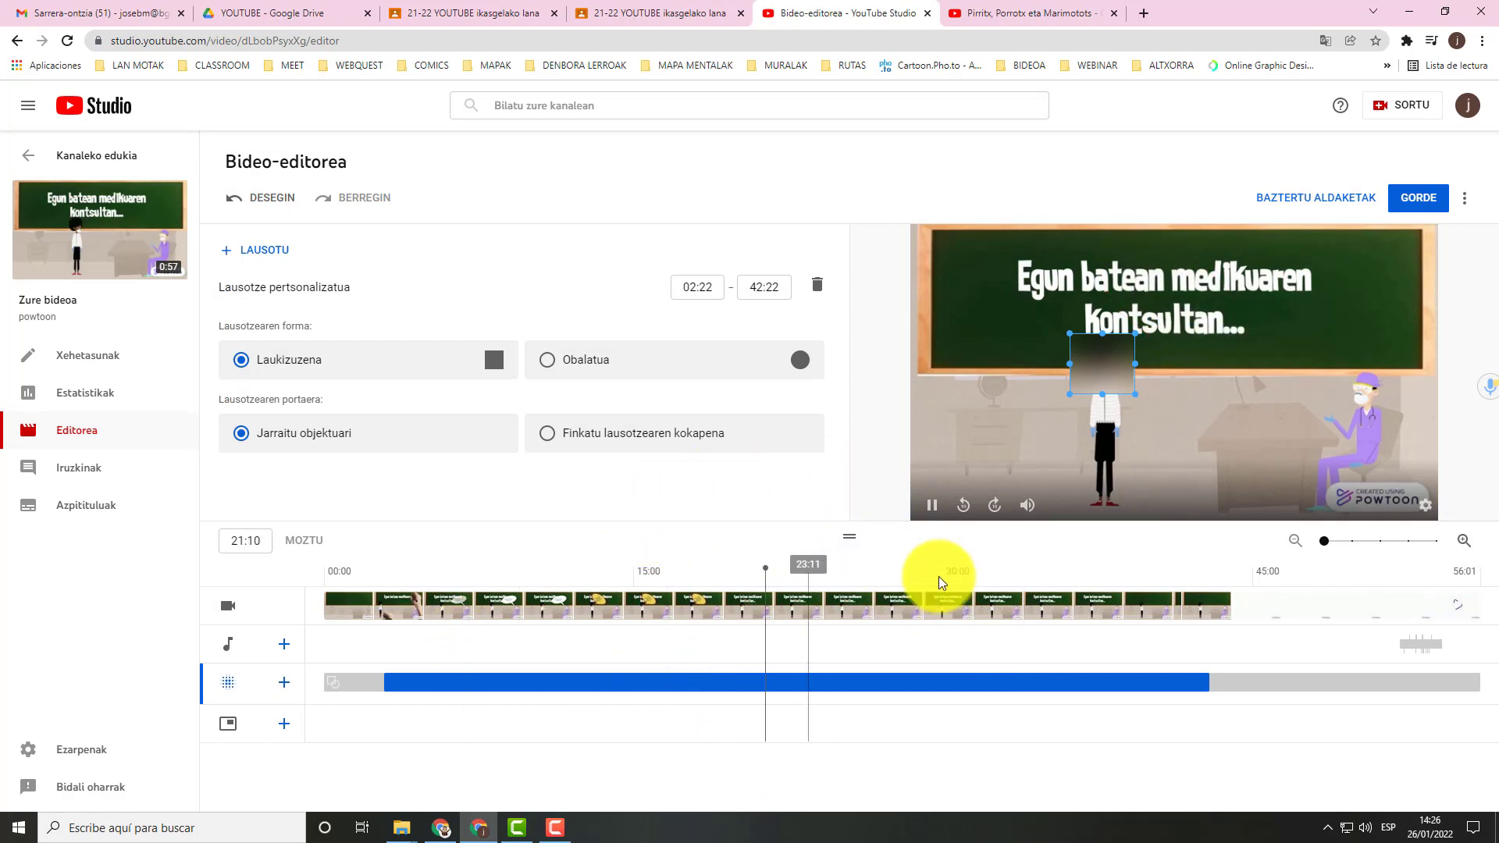
{"action": "left_click", "coordinate": [931, 506]}
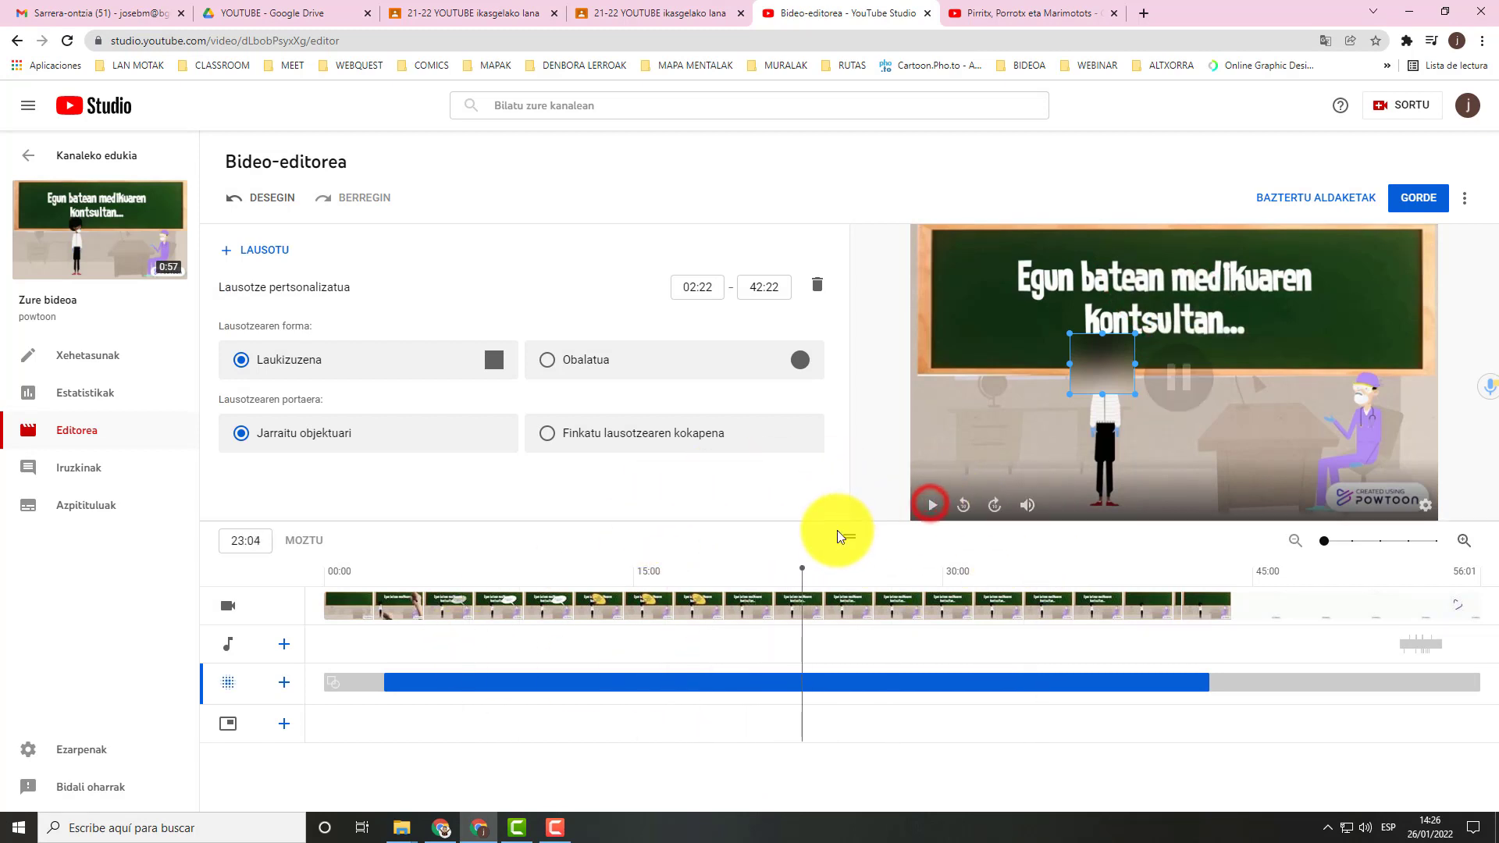
Step: Try the oval (Obalatua) blur shape, return to the rectangle (Laukizuzena), and keep the object-tracking behaviour (Jarraitu objektuari)
{"action": "left_click", "coordinate": [290, 364]}
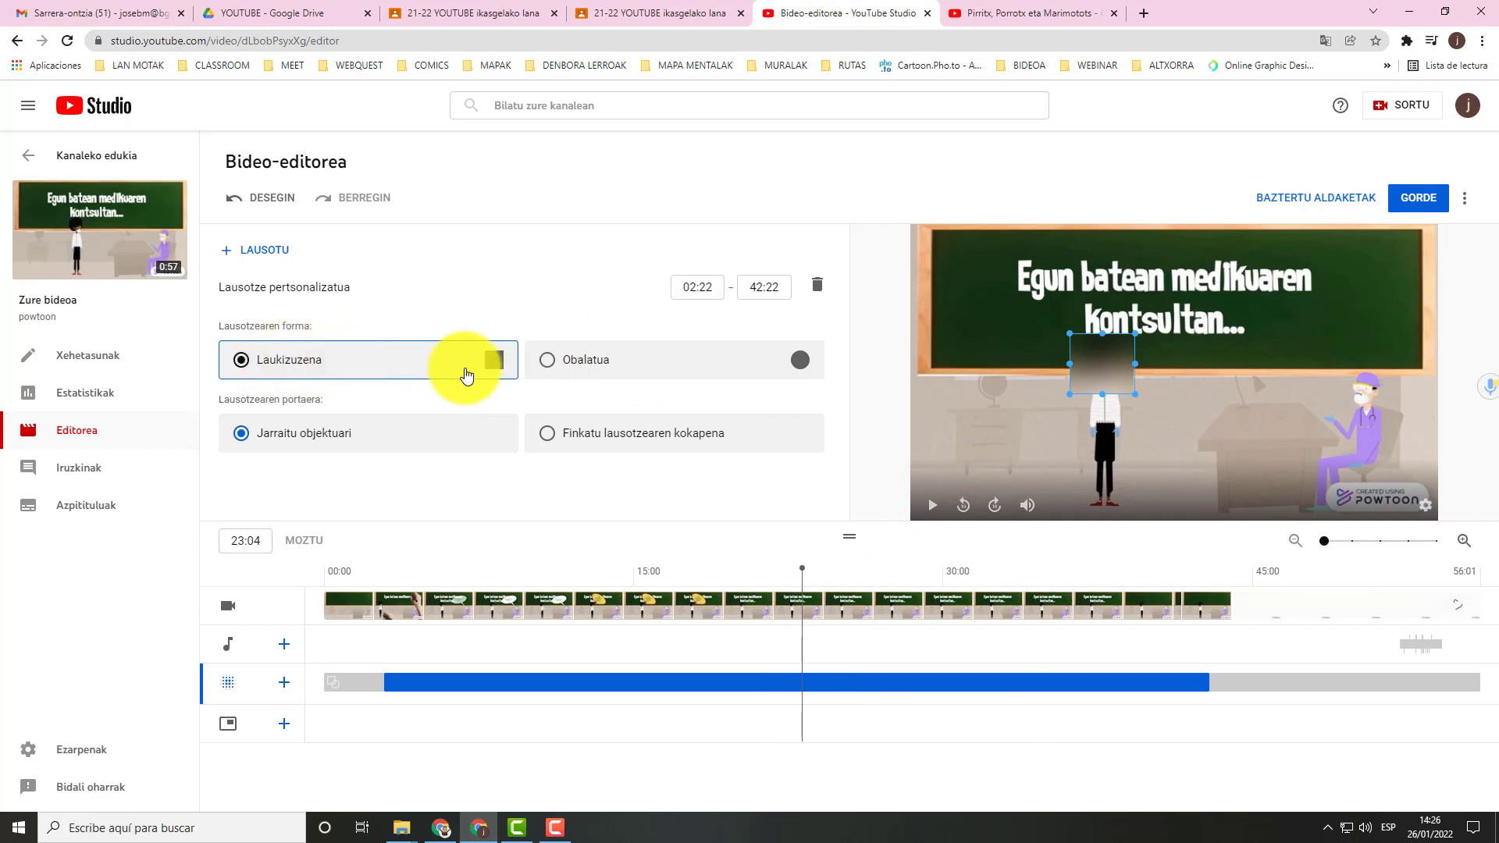
{"action": "left_click", "coordinate": [549, 363]}
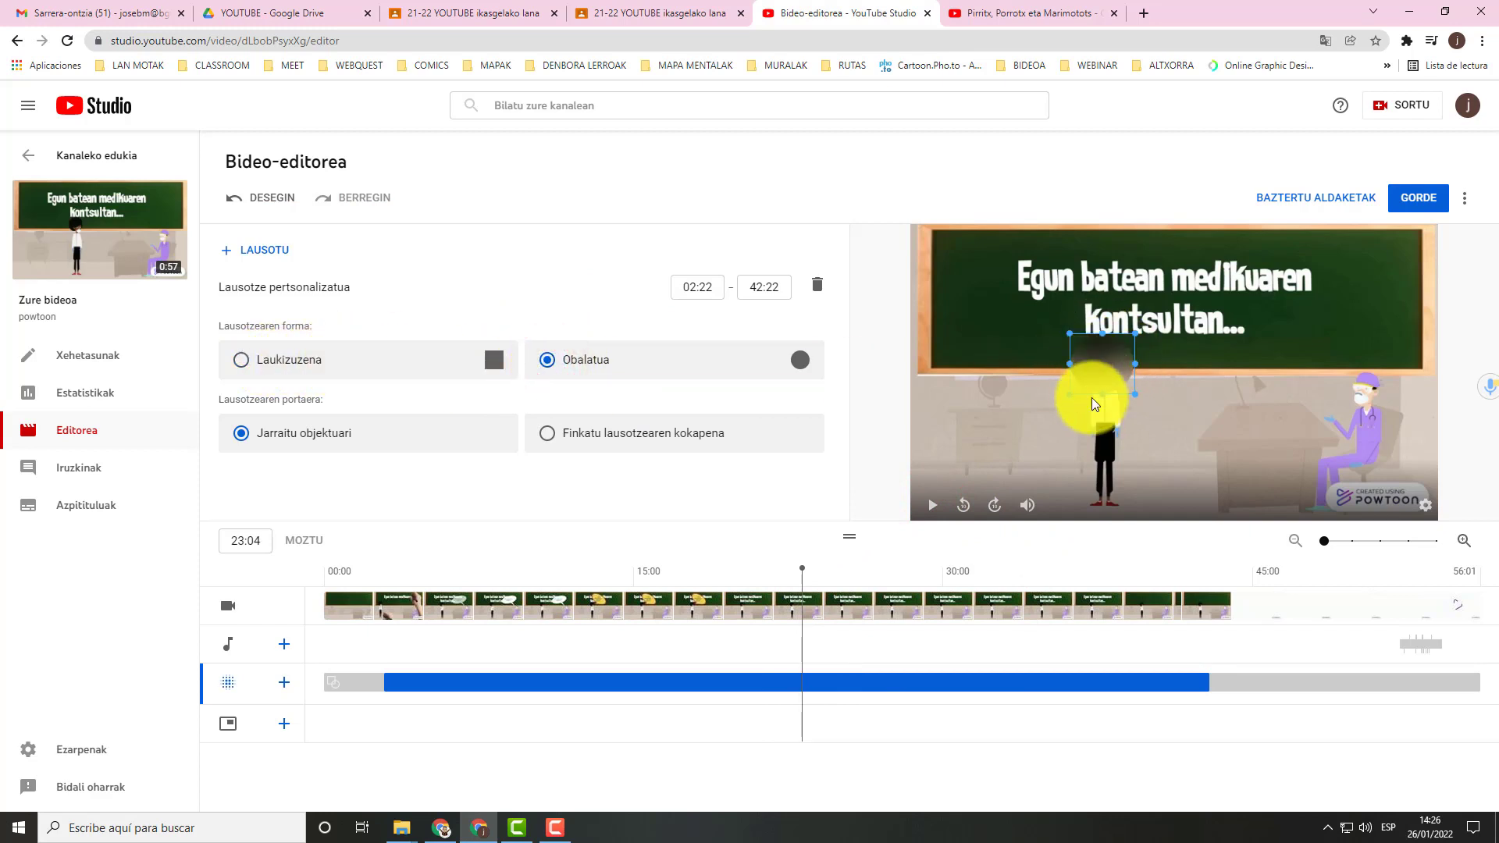
{"action": "left_click", "coordinate": [240, 359]}
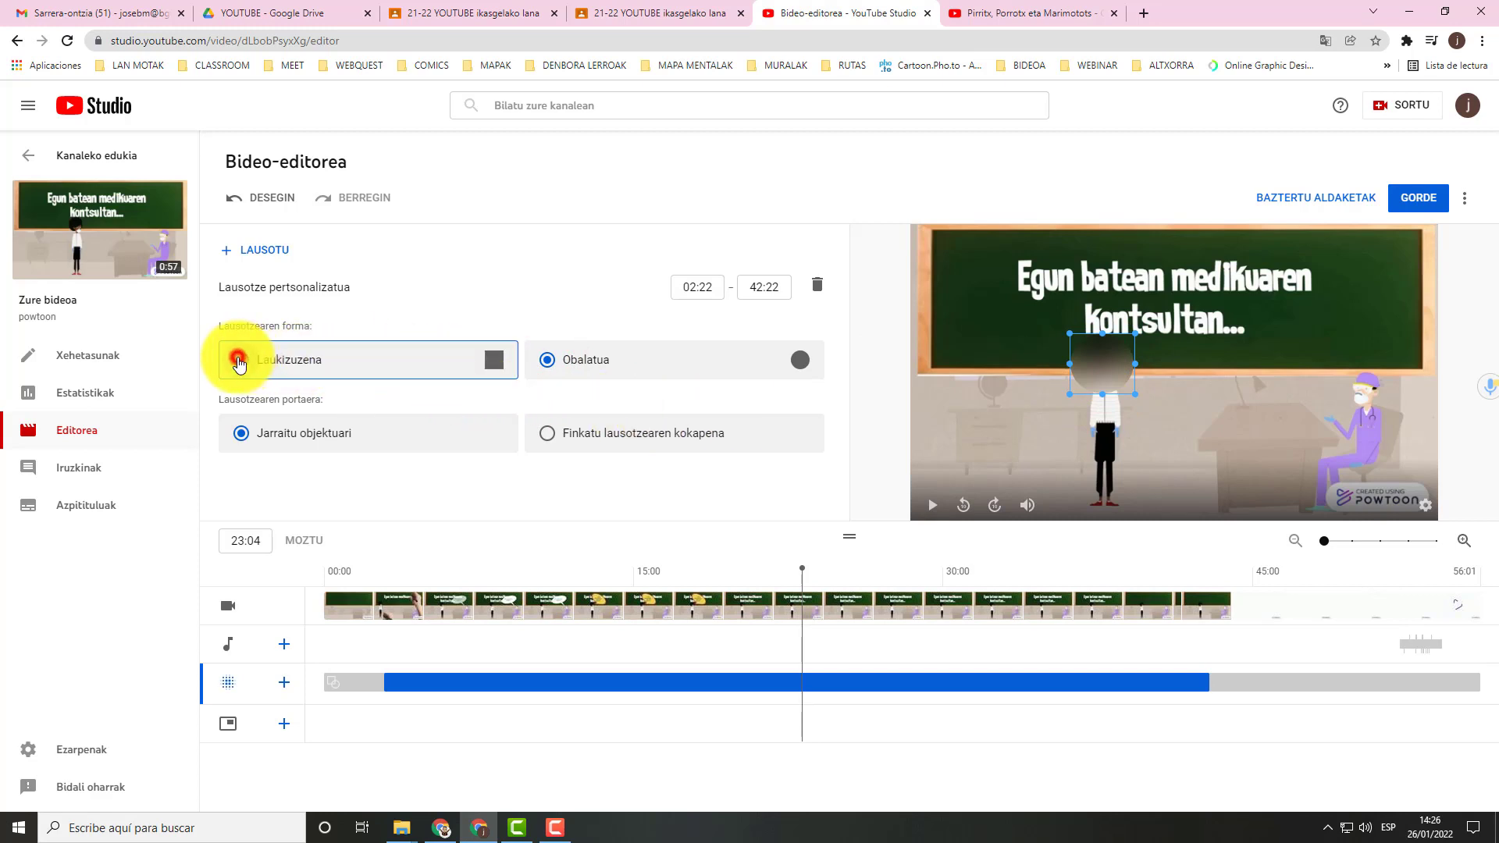
{"action": "left_click", "coordinate": [304, 445]}
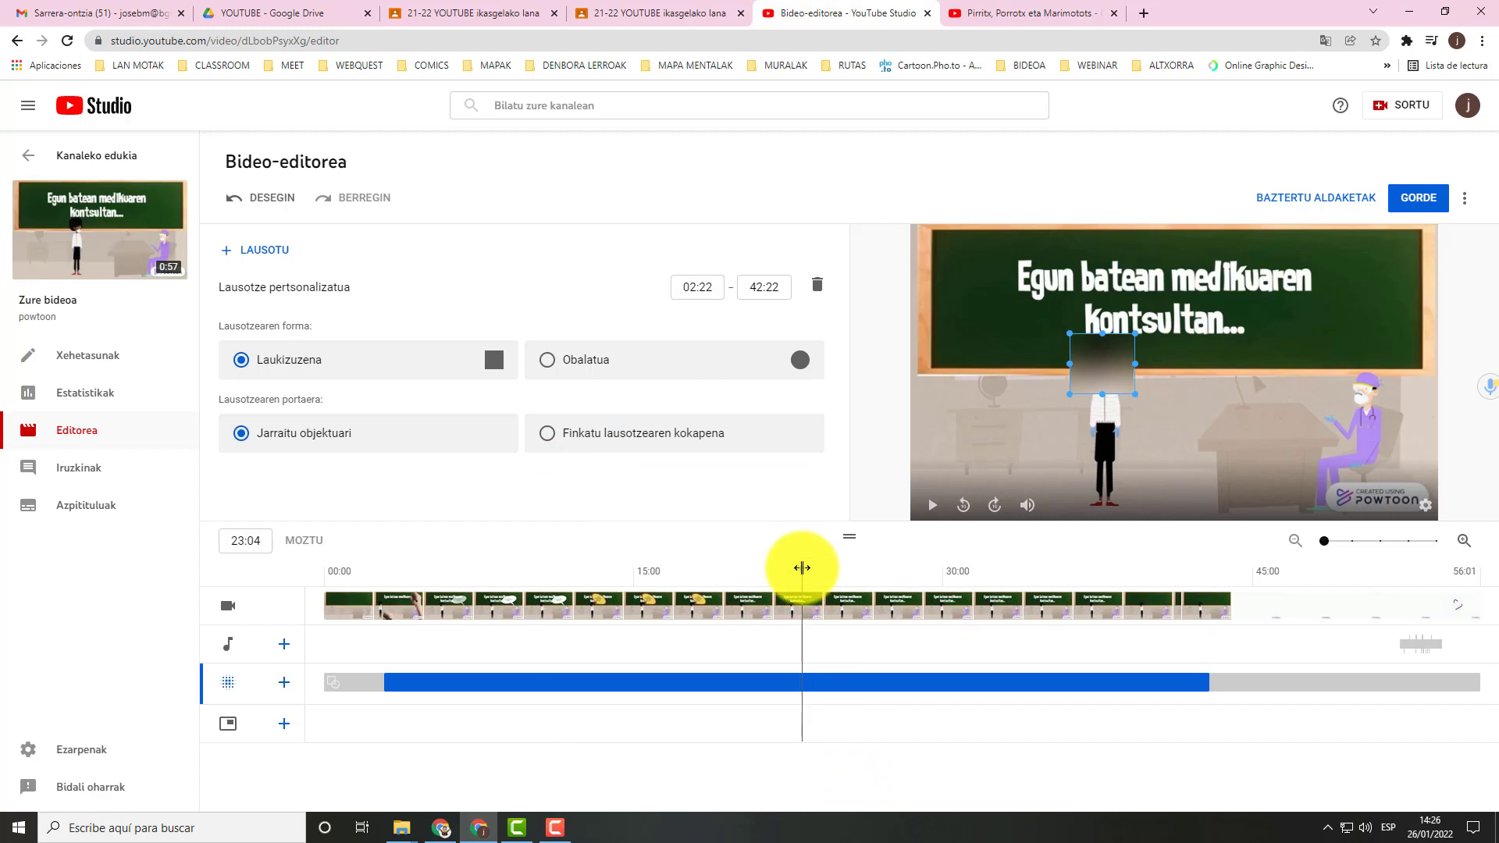
Step: Move the playhead back to 02:07, just before the blur starts, and play the video to check the tracking
{"action": "left_click_drag", "start_coordinate": [802, 564], "coordinate": [369, 632]}
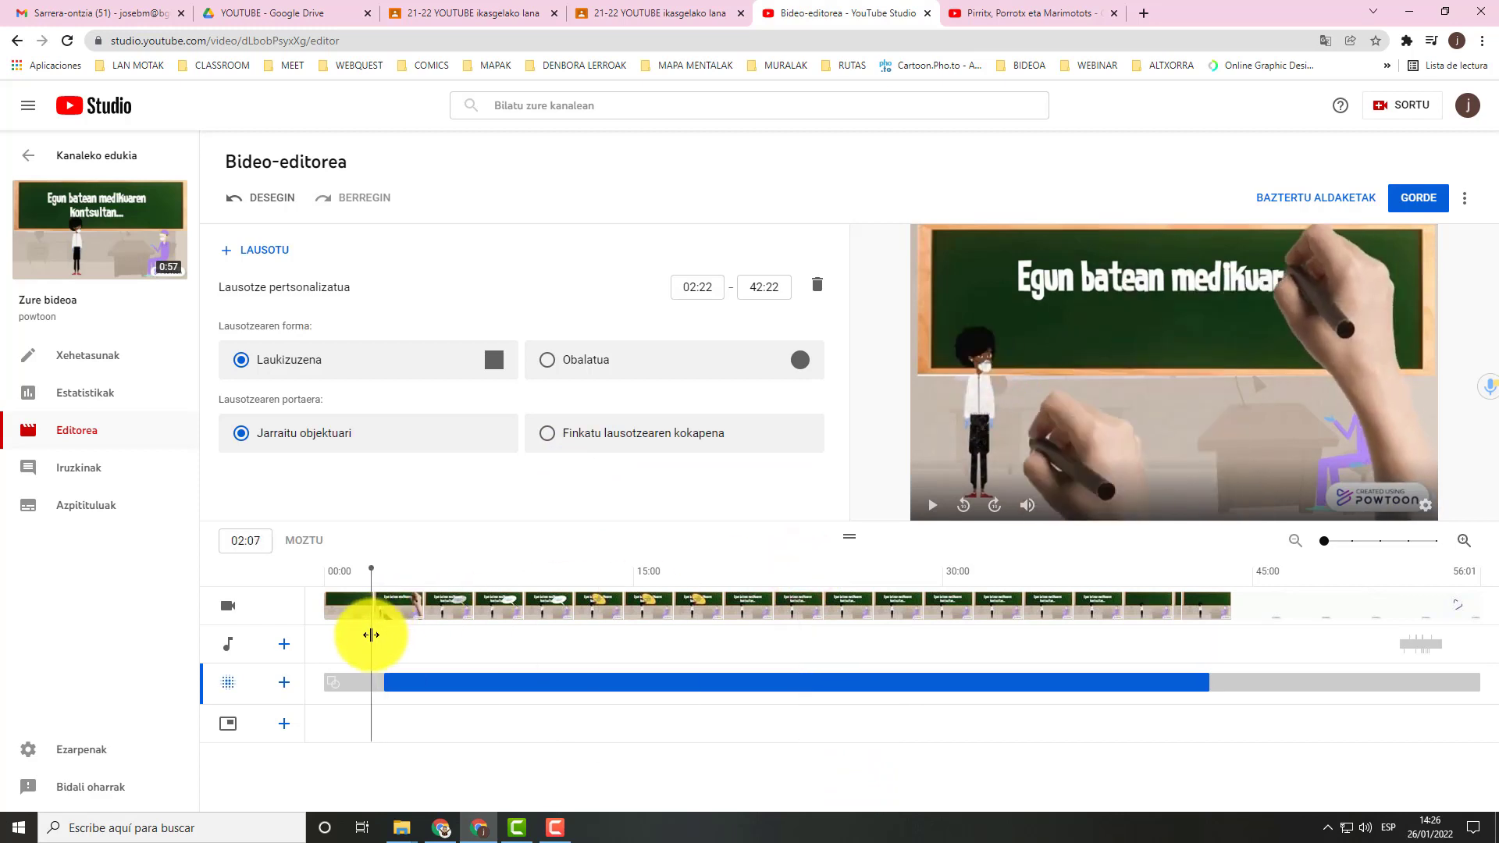
{"action": "left_click", "coordinate": [931, 505]}
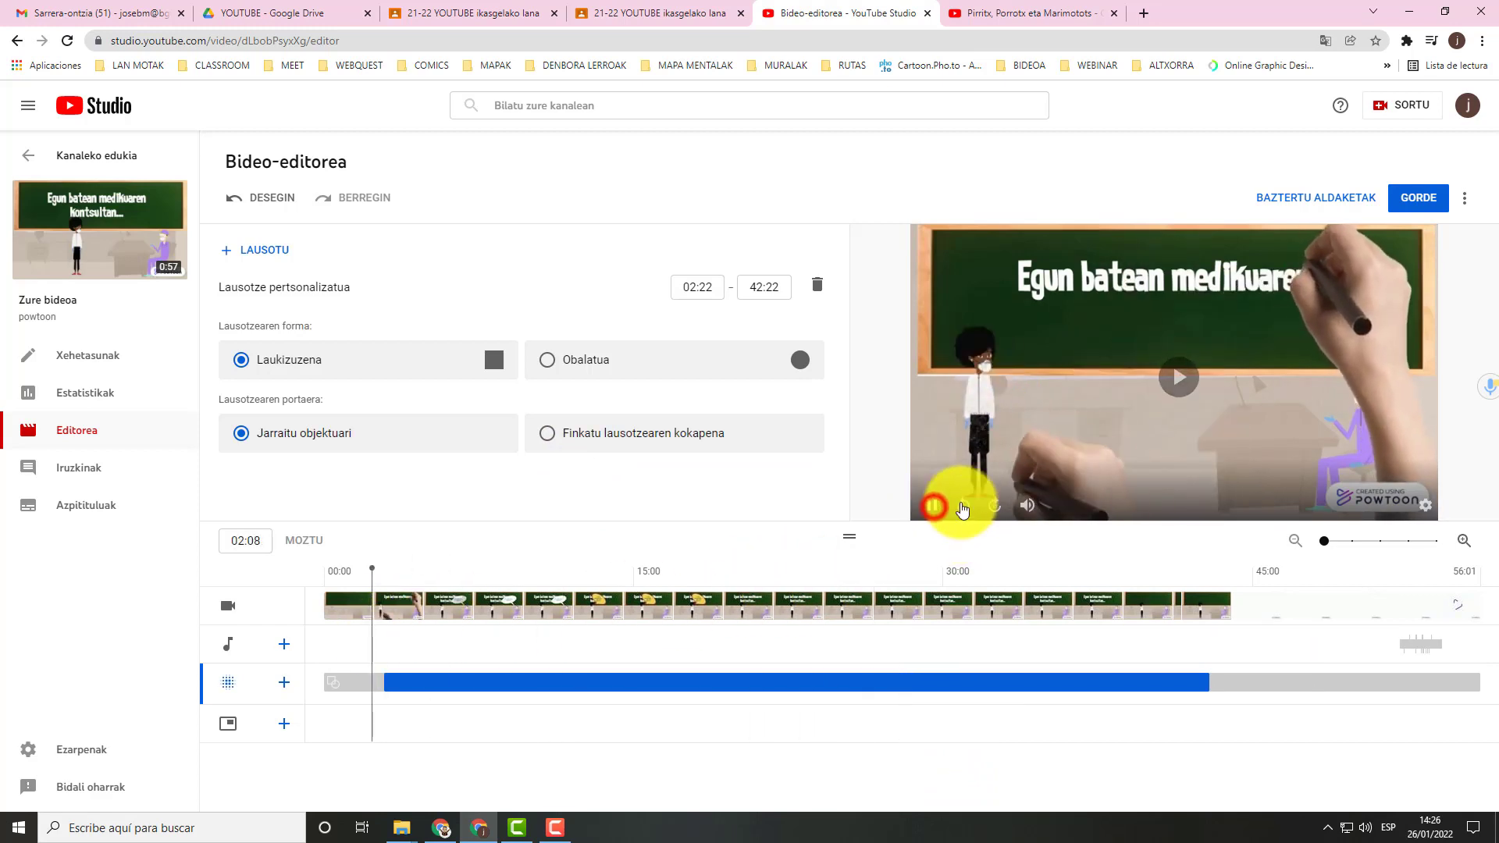